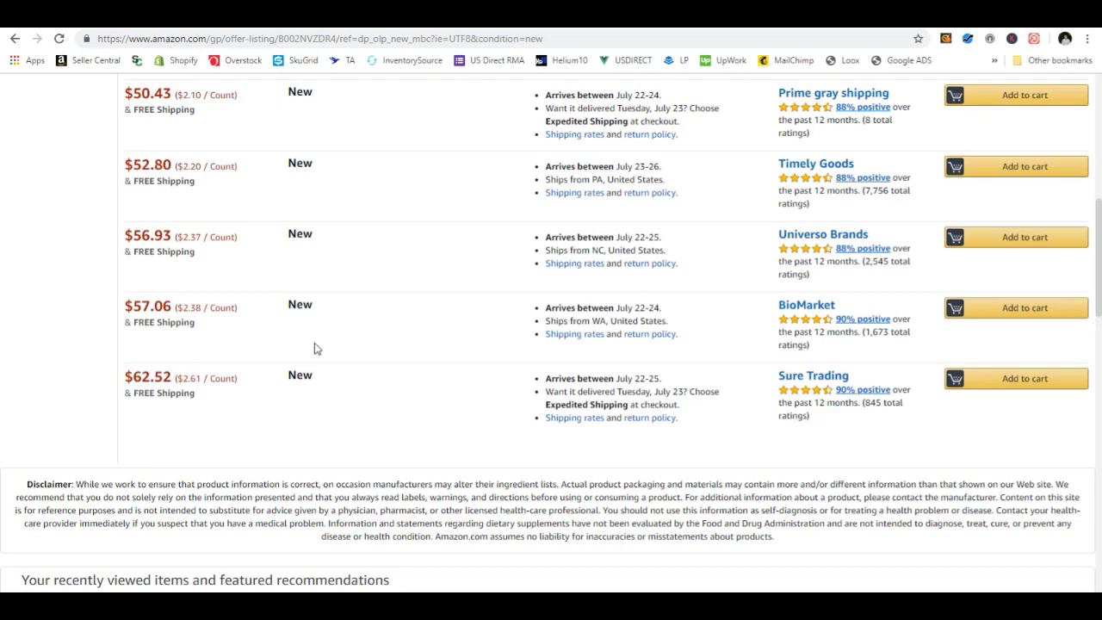
Step: Compare the prices of the new-condition offers for the Fever-Tree Premium Ginger Beer, 24 count, across the third-party sellers
scroll(315, 352, up, 3)
scroll(313, 244, up, 1)
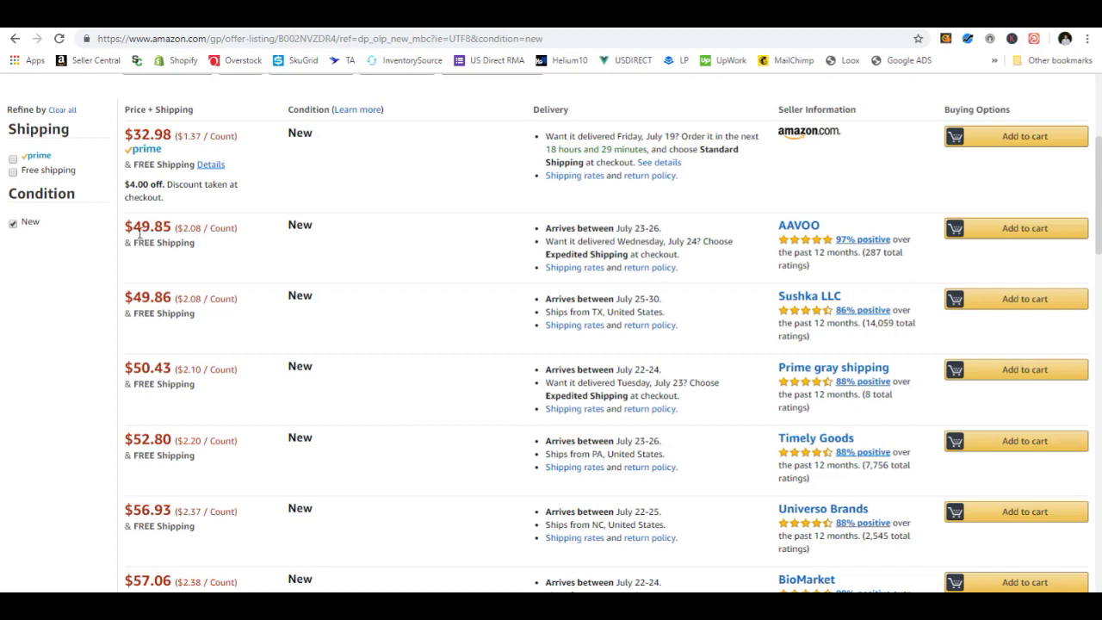
drag(130, 226, 176, 227)
click(268, 259)
scroll(228, 259, up, 1)
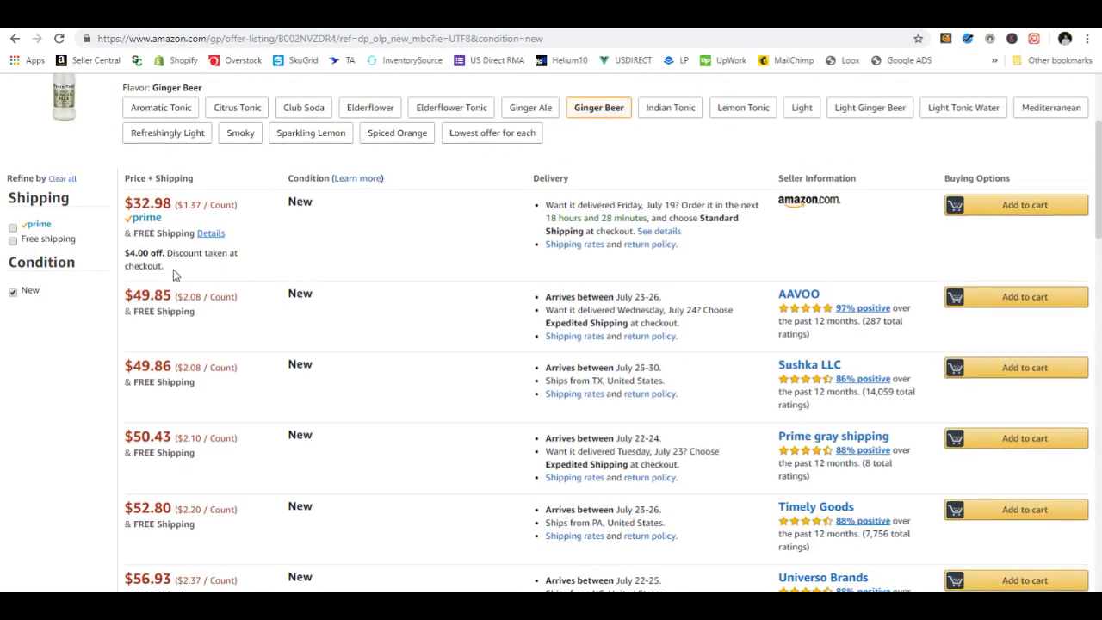
drag(123, 297, 182, 295)
drag(125, 366, 174, 368)
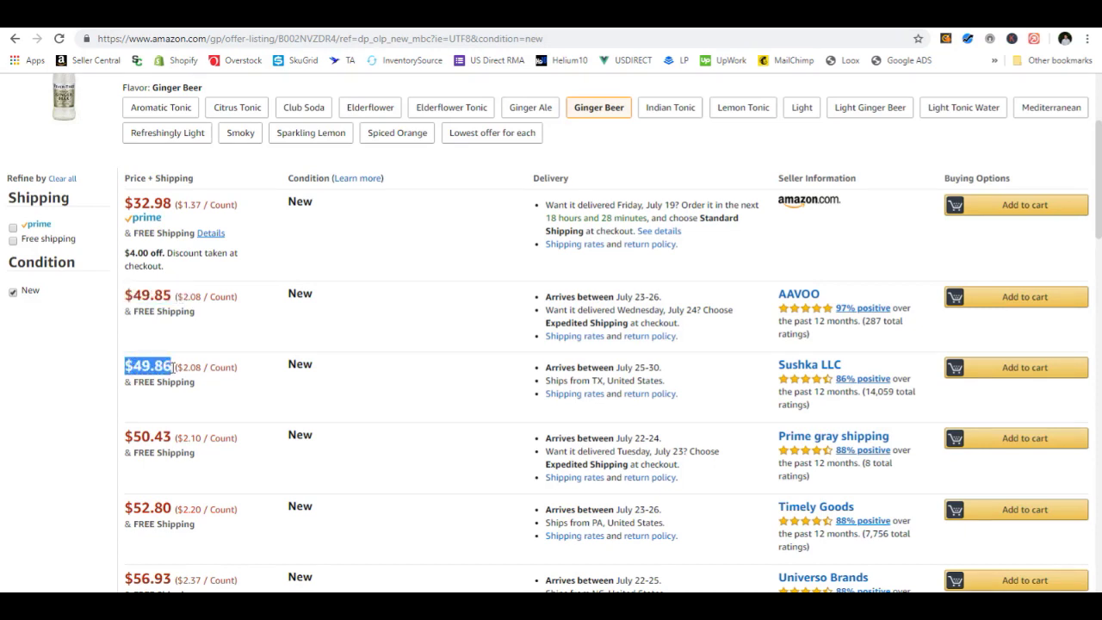
click(262, 323)
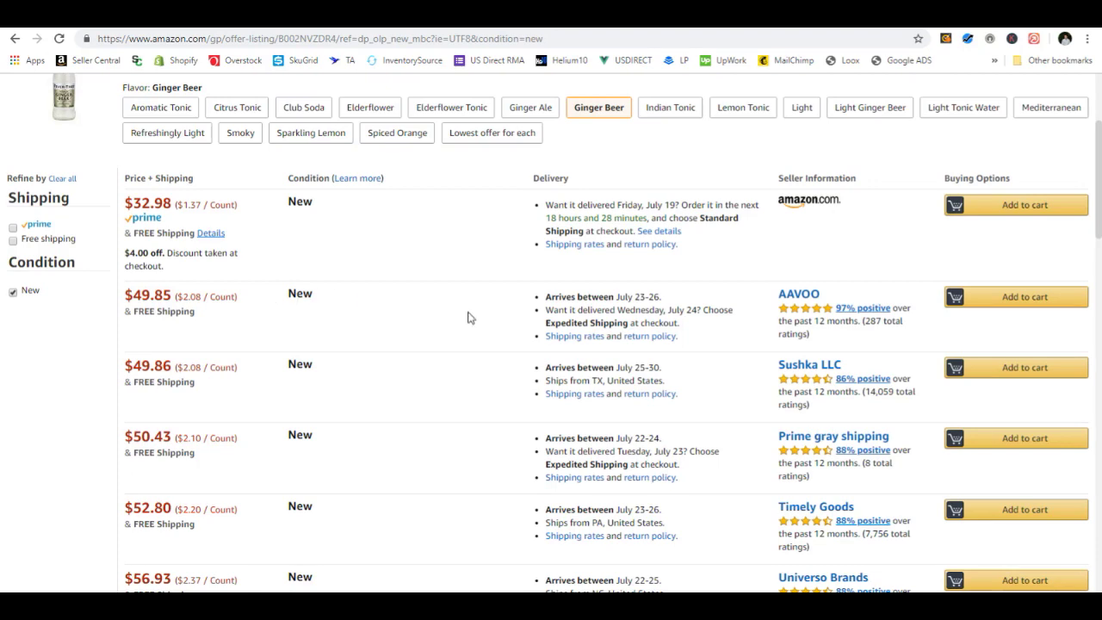
scroll(472, 314, up, 1)
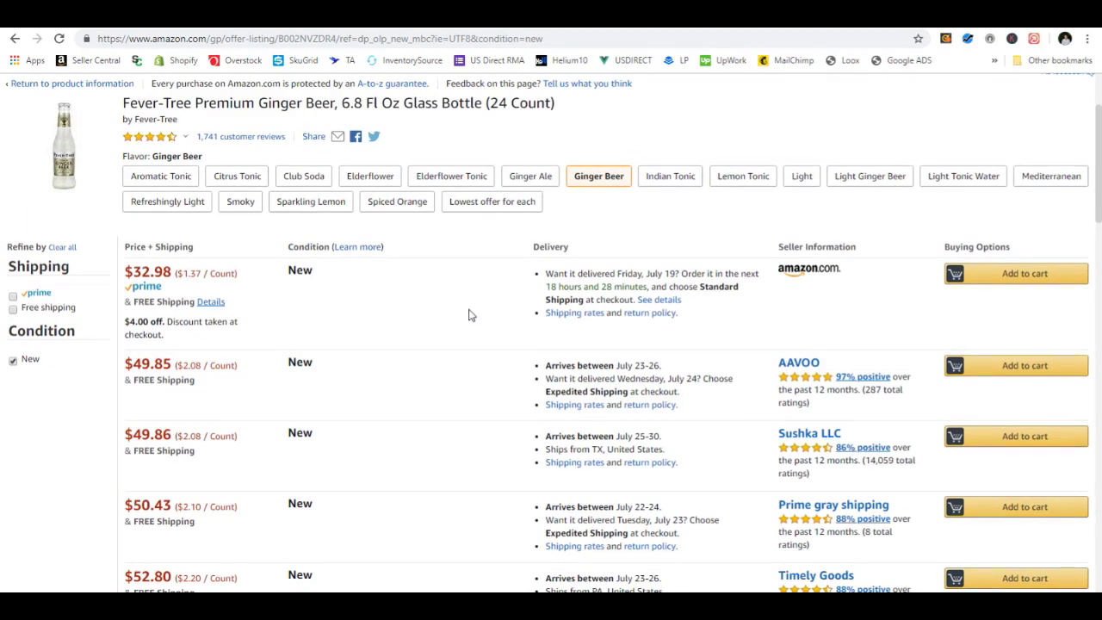
scroll(472, 314, up, 2)
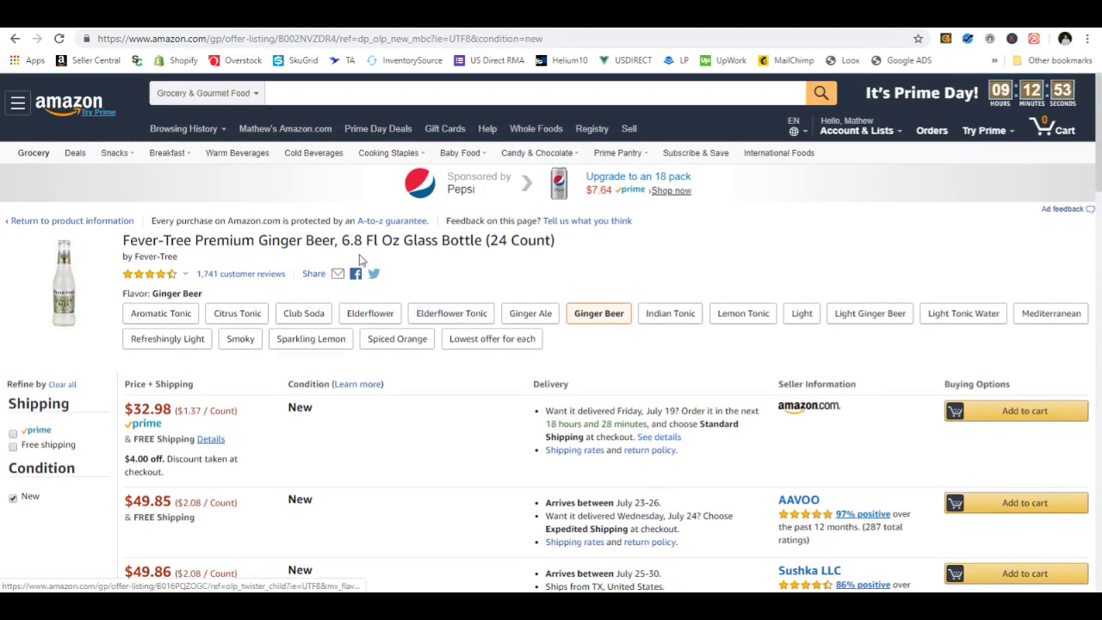
scroll(148, 312, down, 3)
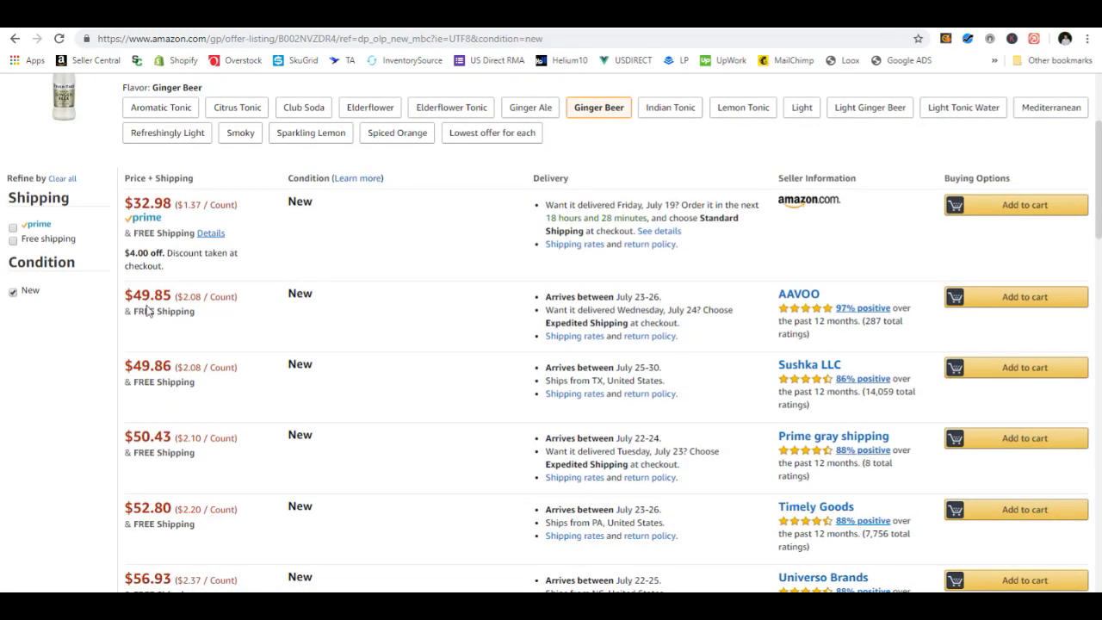
scroll(151, 177, up, 3)
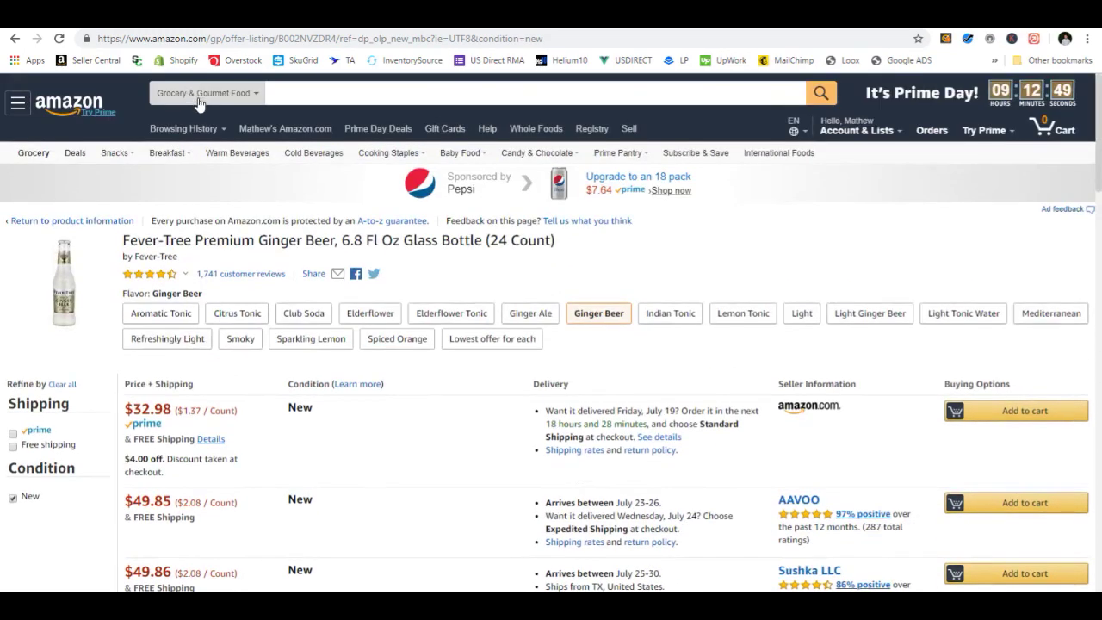
Step: Copy the ASIN B002NVZDR4 from the page address and search for it in Seller Central's Add a Product catalog
double_click(314, 40)
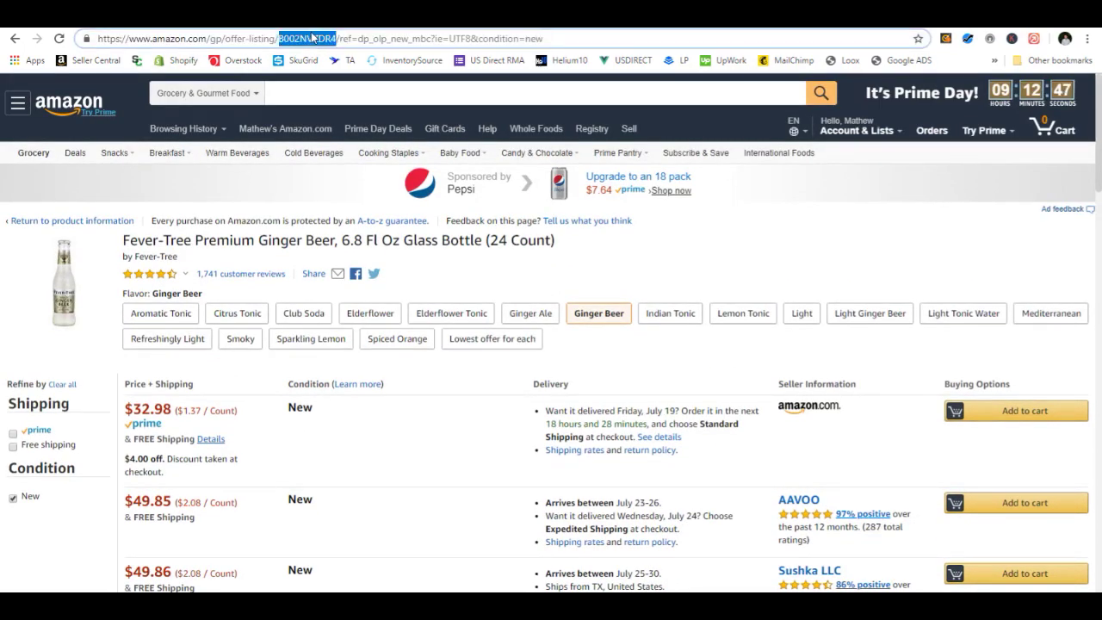
key(ctrl+tab)
mouse_move(164, 303)
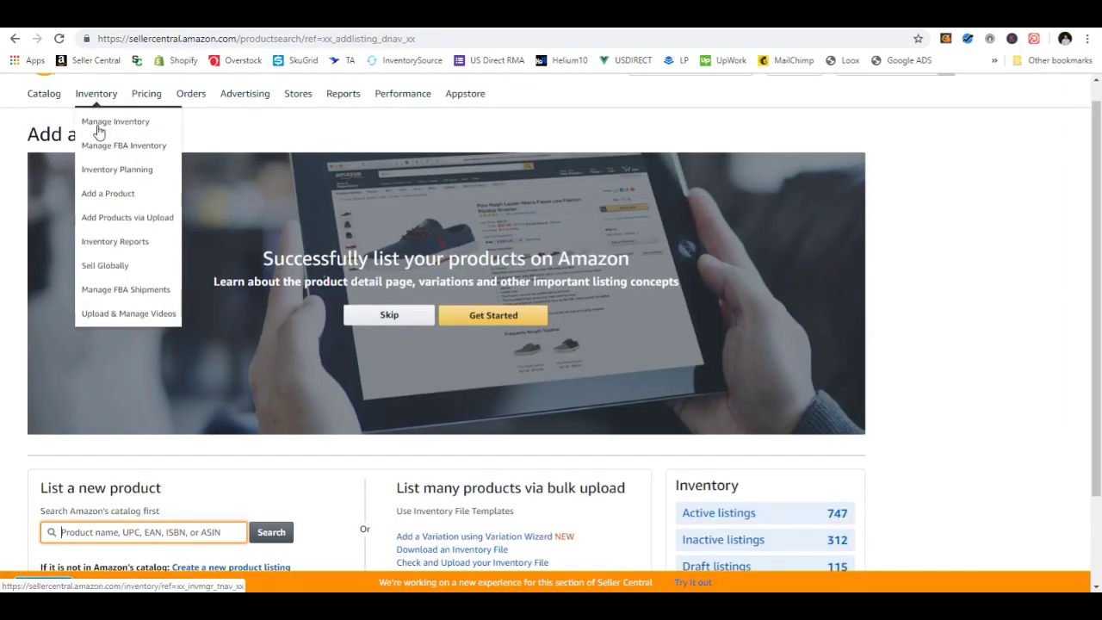
text(B002NVZDR4)
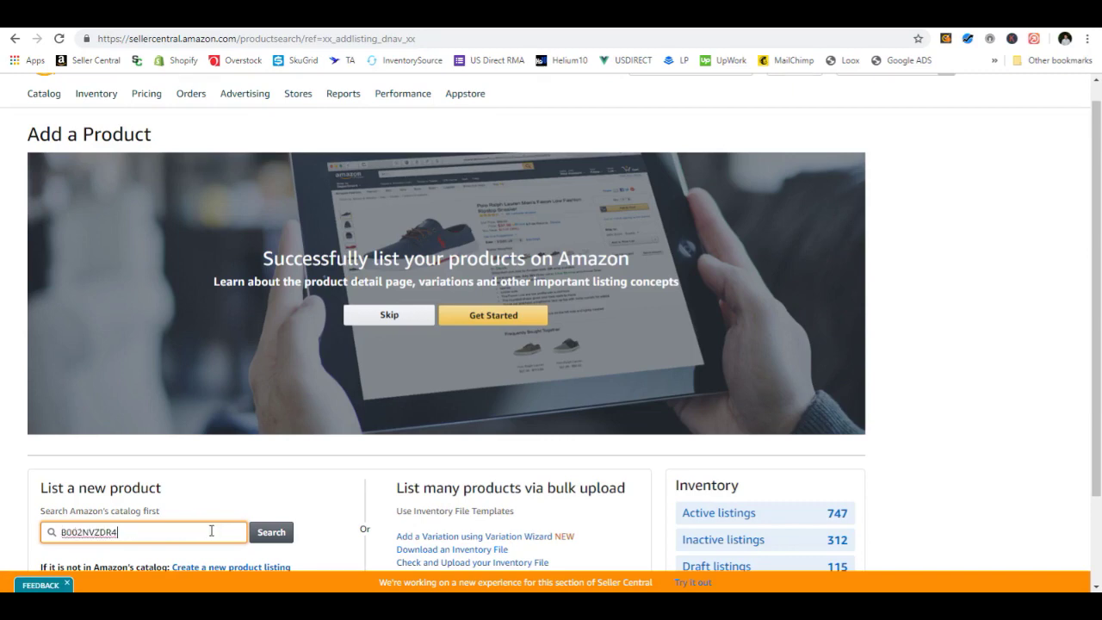
click(276, 535)
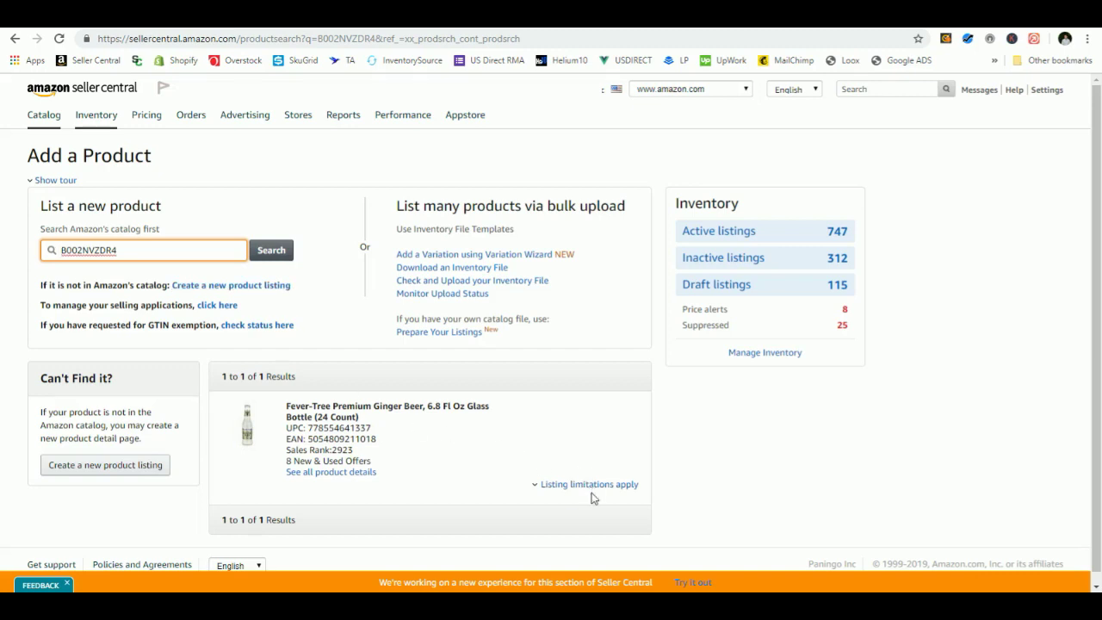
Step: Show the listing limitations of the ginger beer result and start selling it in New condition
click(558, 487)
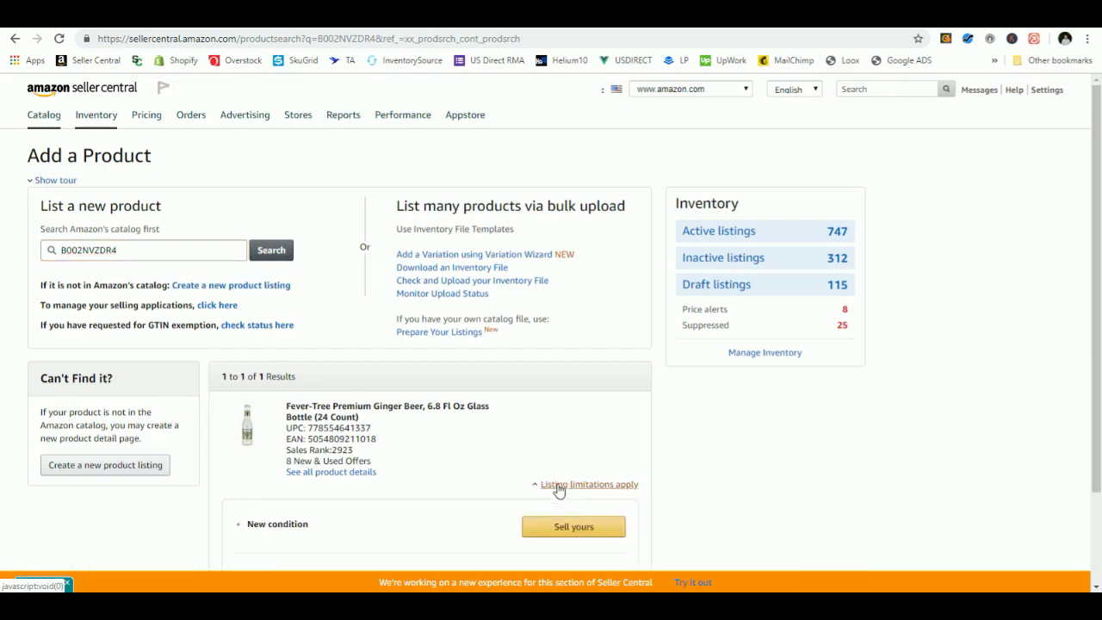
drag(248, 525, 320, 525)
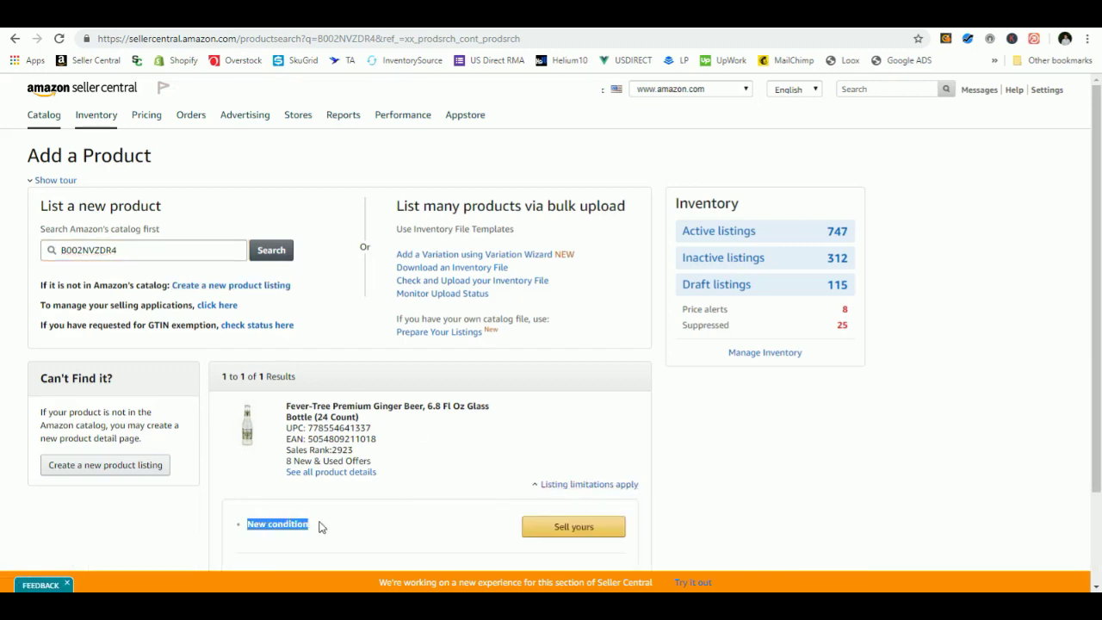
click(592, 534)
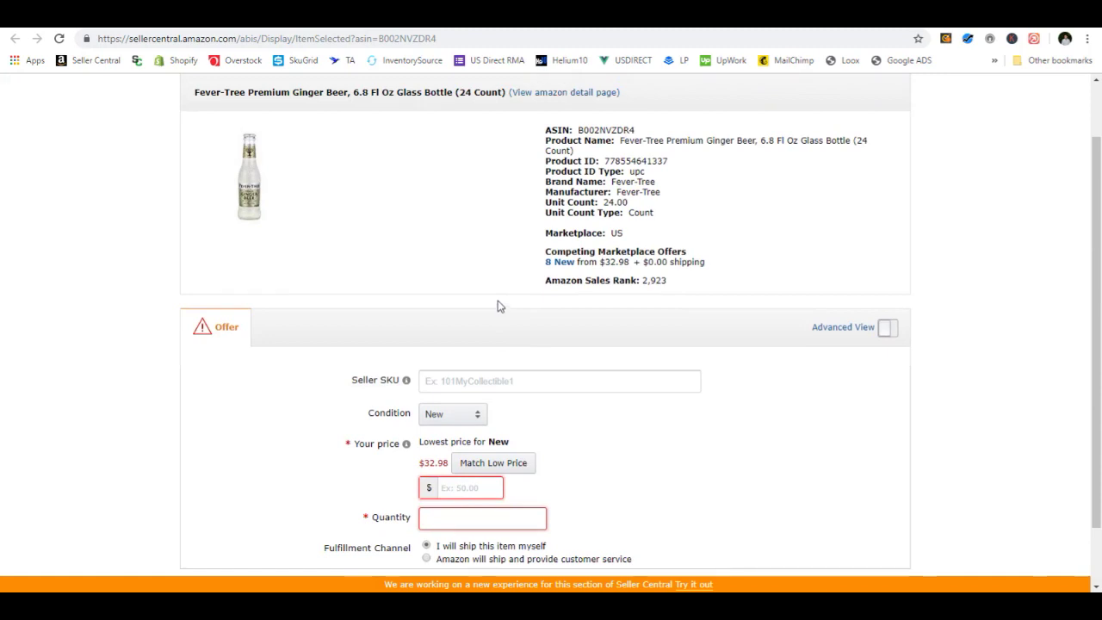
Step: Switch the offer form to Advanced View and check the product's Amazon sales rank
click(883, 329)
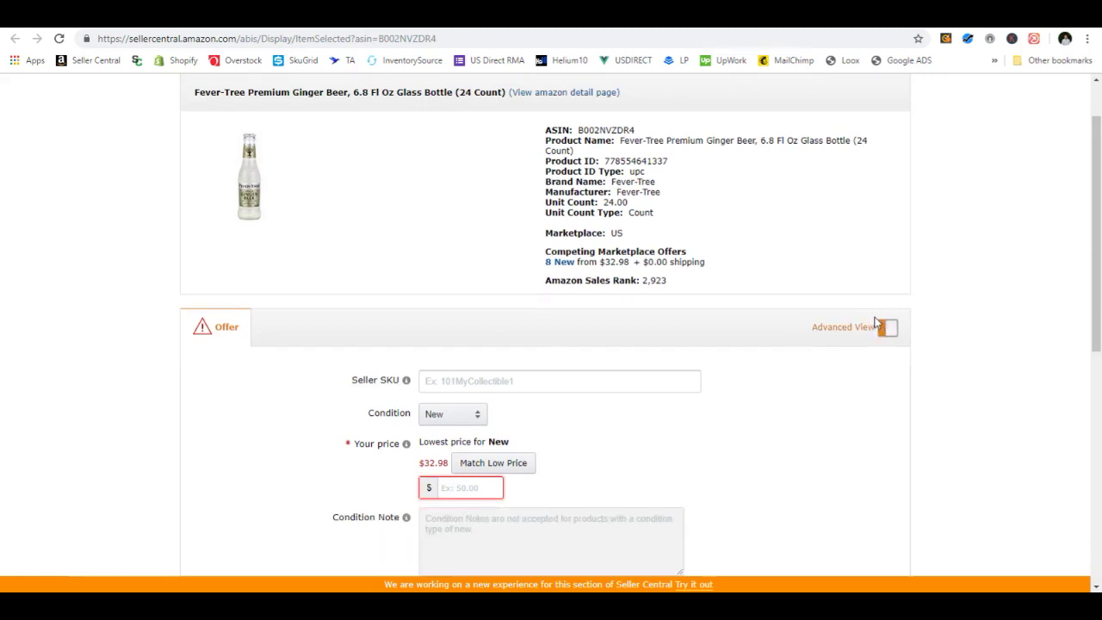
scroll(601, 268, down, 2)
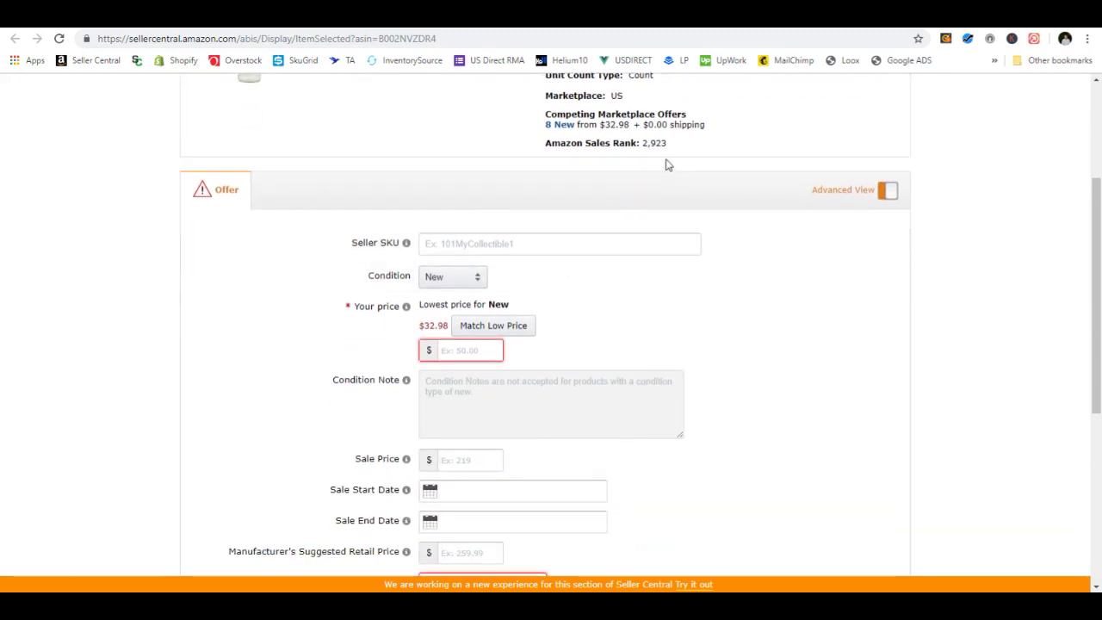
double_click(655, 143)
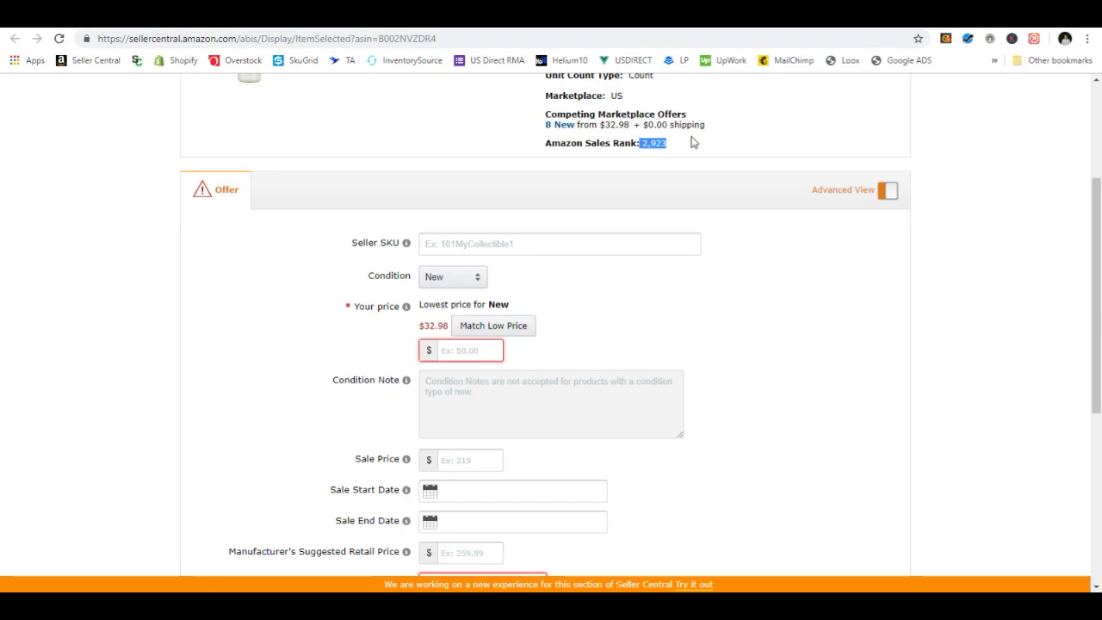
Step: Set the offer's price to $49.80 and its quantity to 25
scroll(477, 339, down, 1)
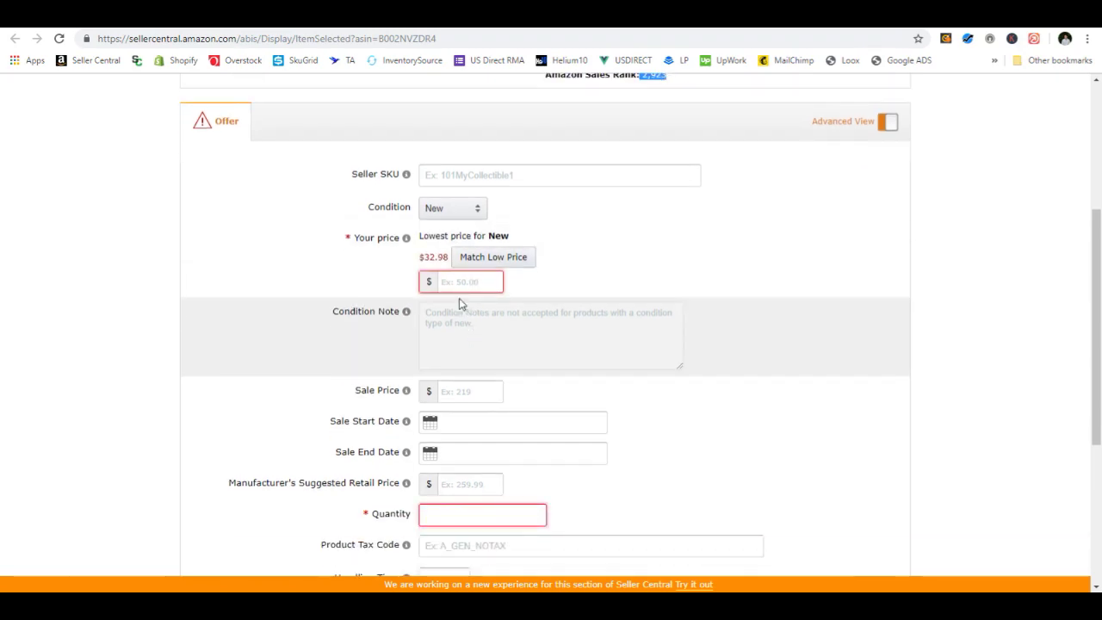
click(458, 284)
text(49.80)
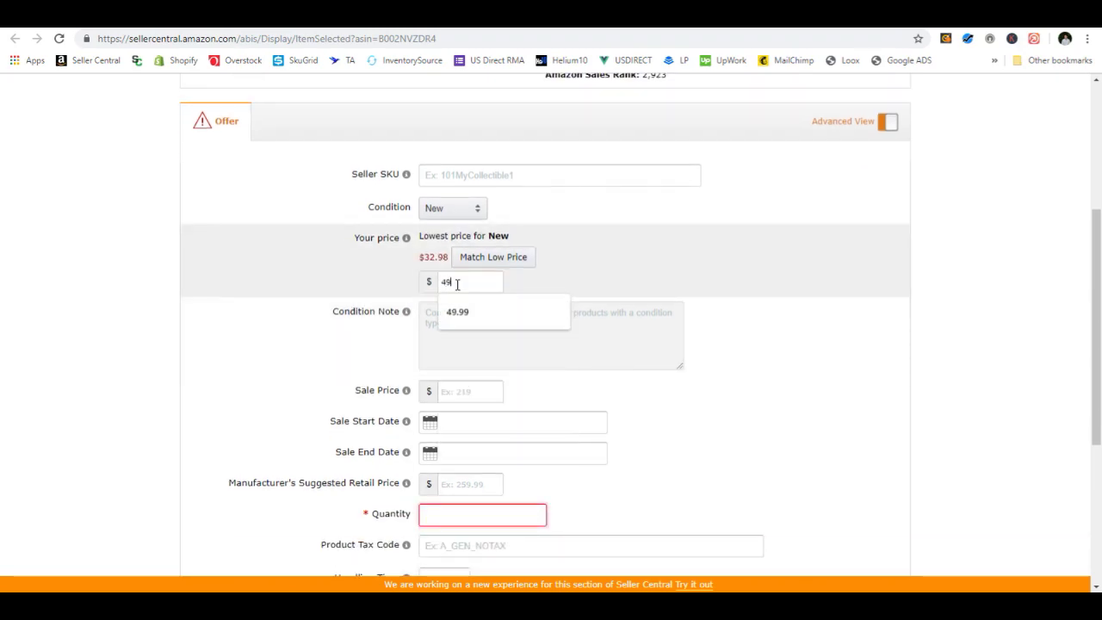
scroll(459, 287, down, 1)
scroll(477, 364, down, 2)
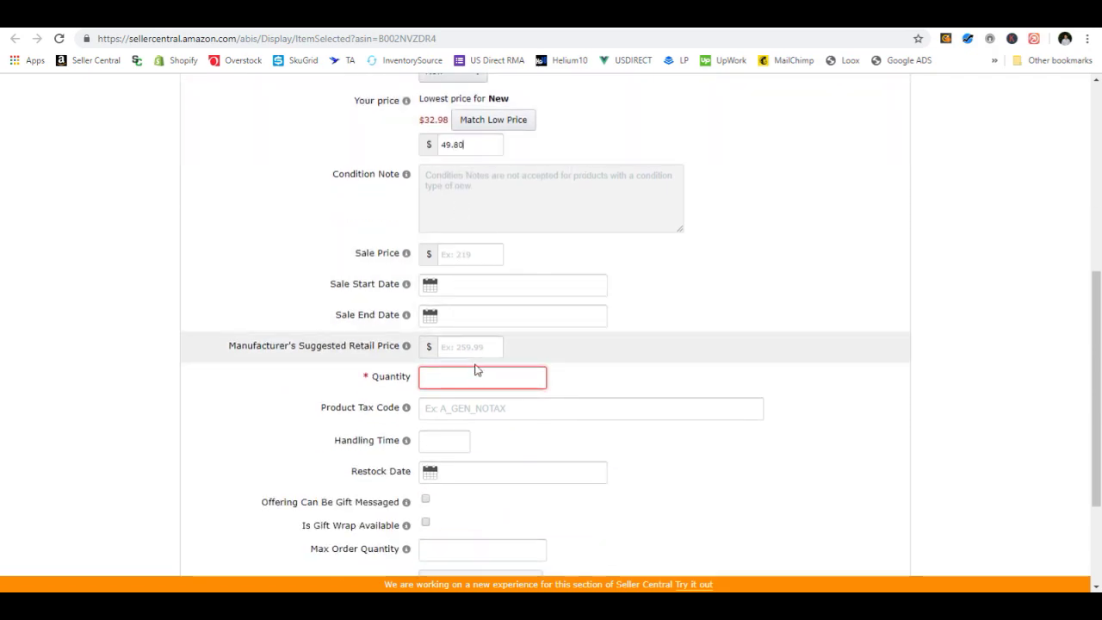
click(477, 370)
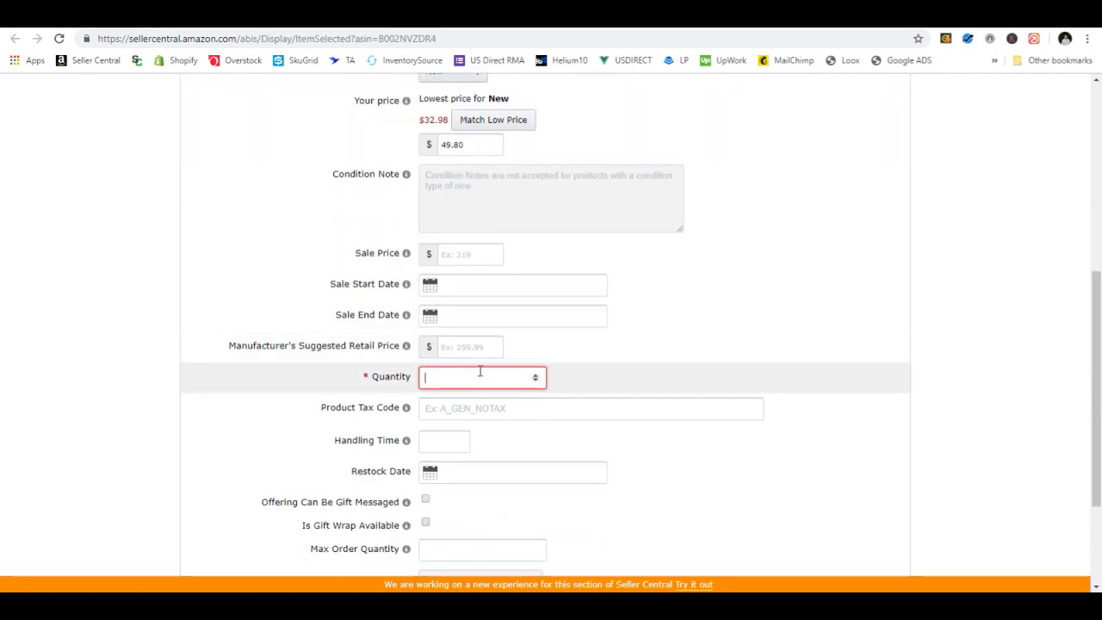
text(25)
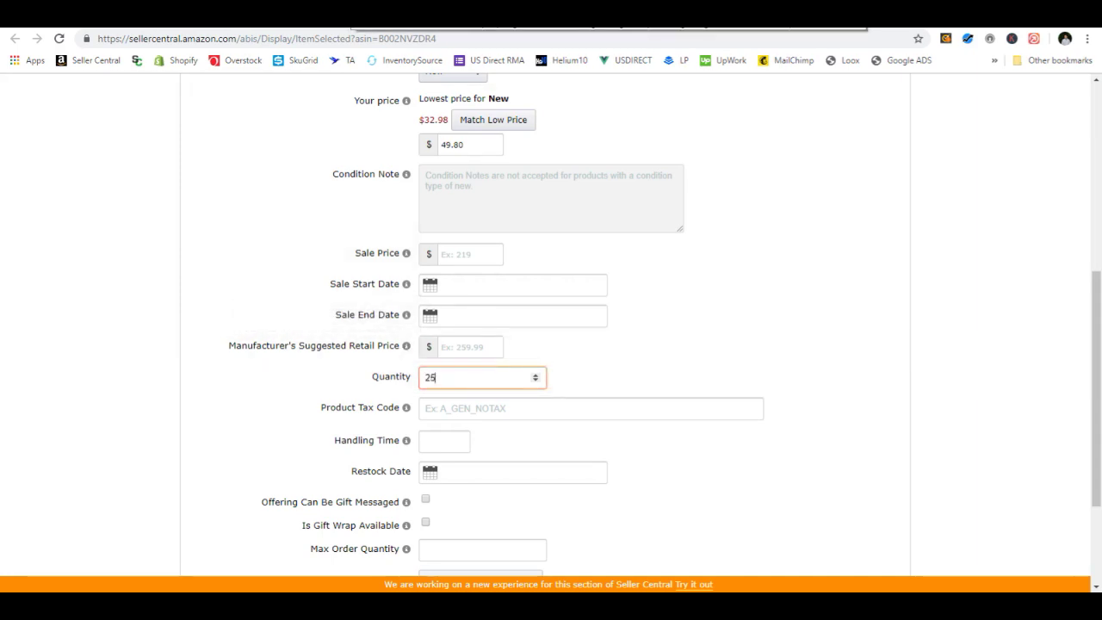
Step: Set the offer's handling time to 4 days
scroll(529, 325, down, 2)
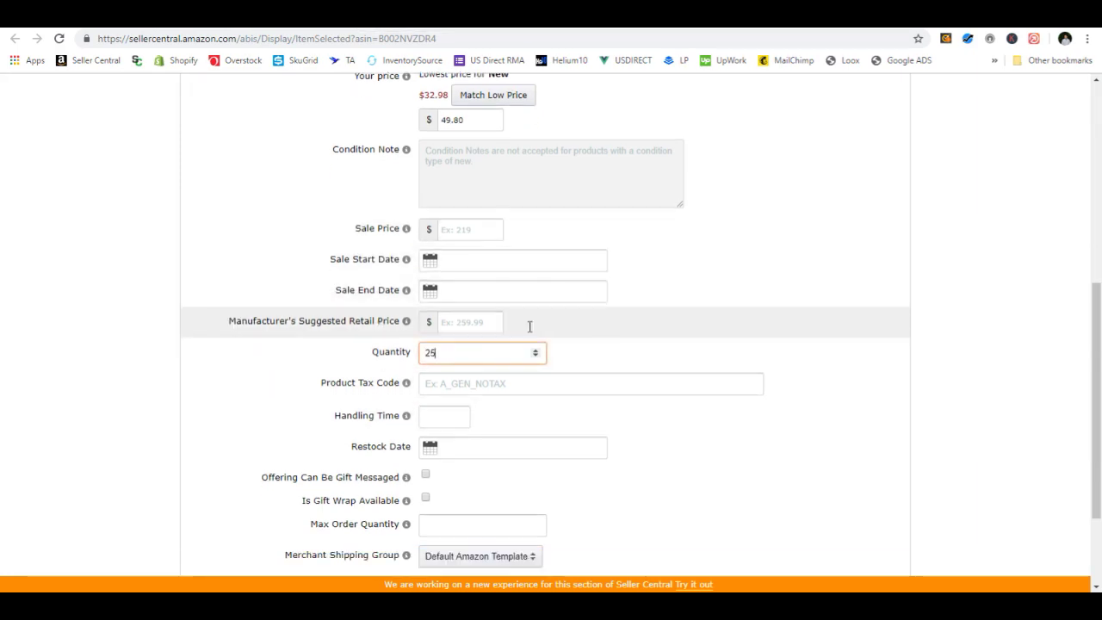
click(438, 306)
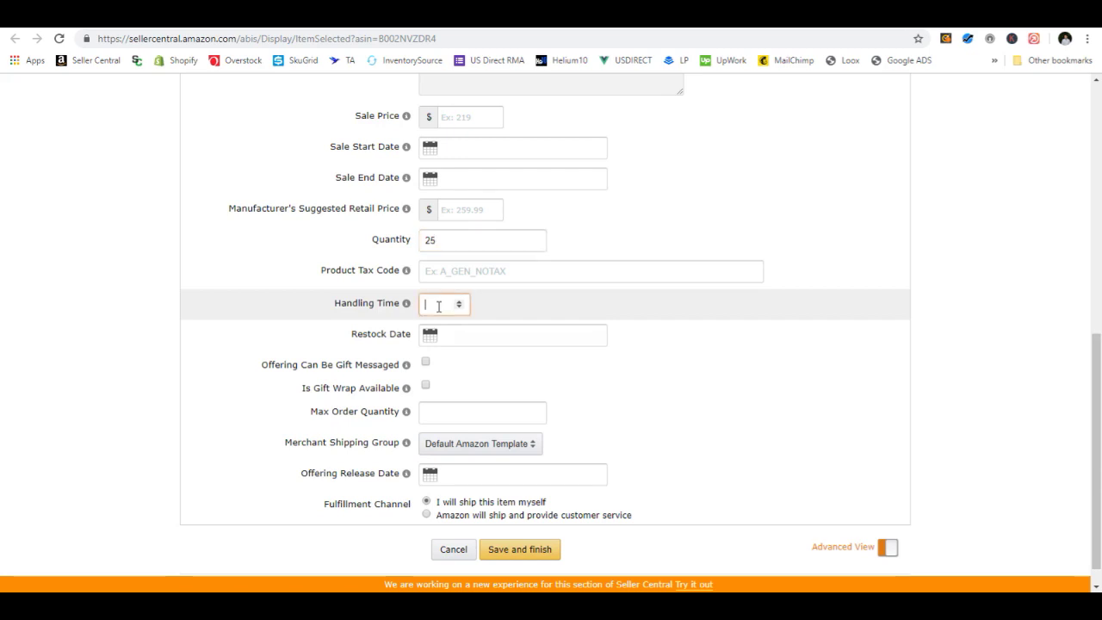
text(4)
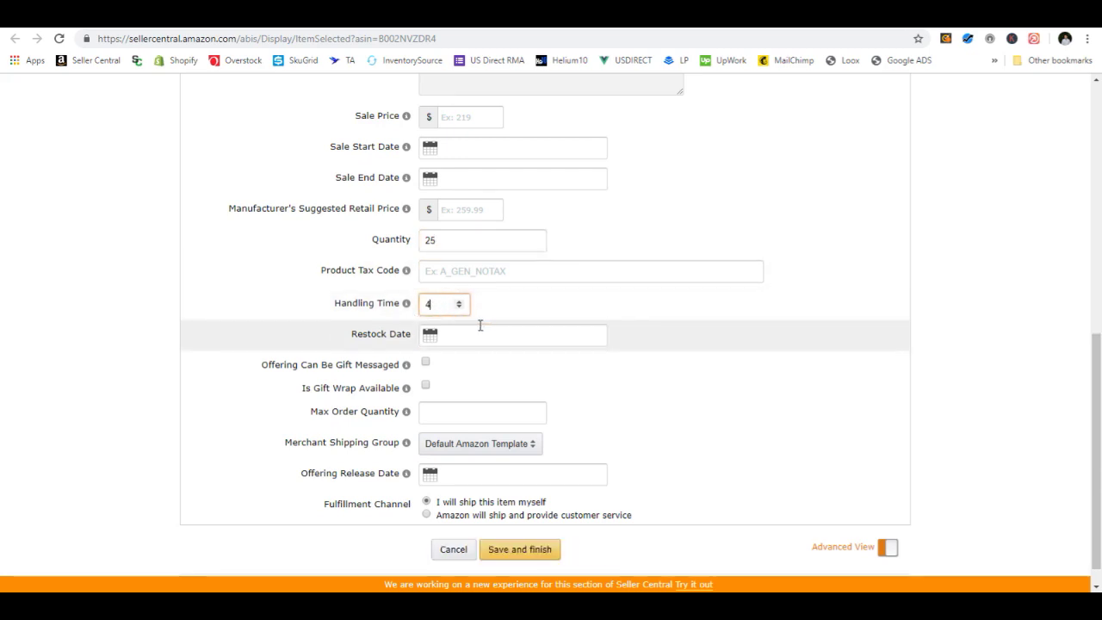
Step: Review the offer's price, quantity and handling time, and check the available merchant shipping groups
scroll(531, 325, up, 3)
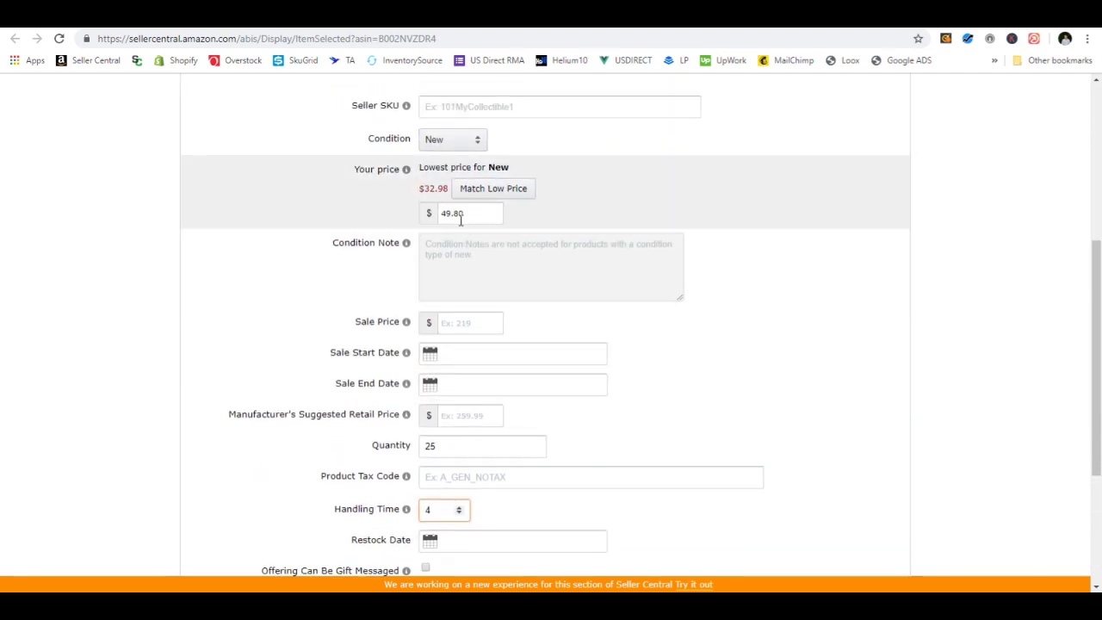
scroll(454, 240, down, 3)
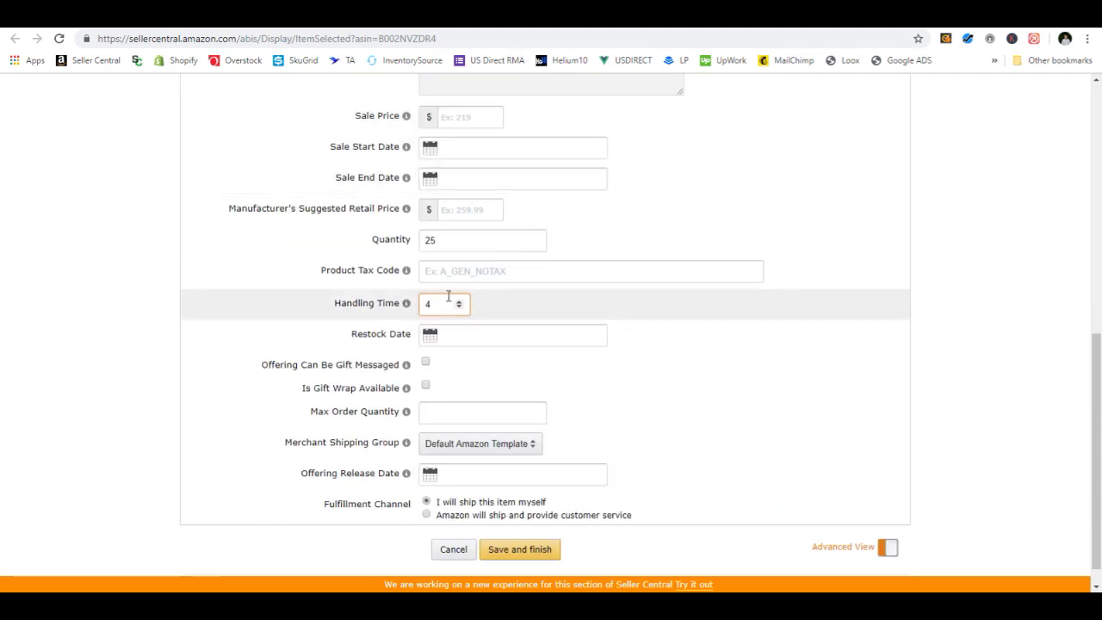
double_click(445, 240)
key(Tab)
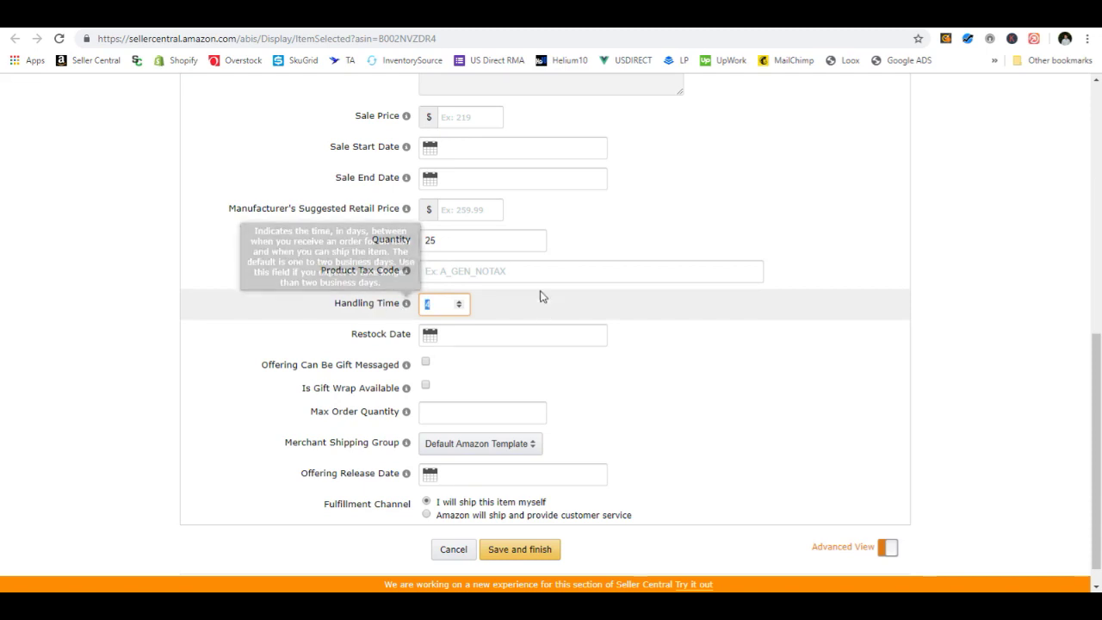
click(954, 229)
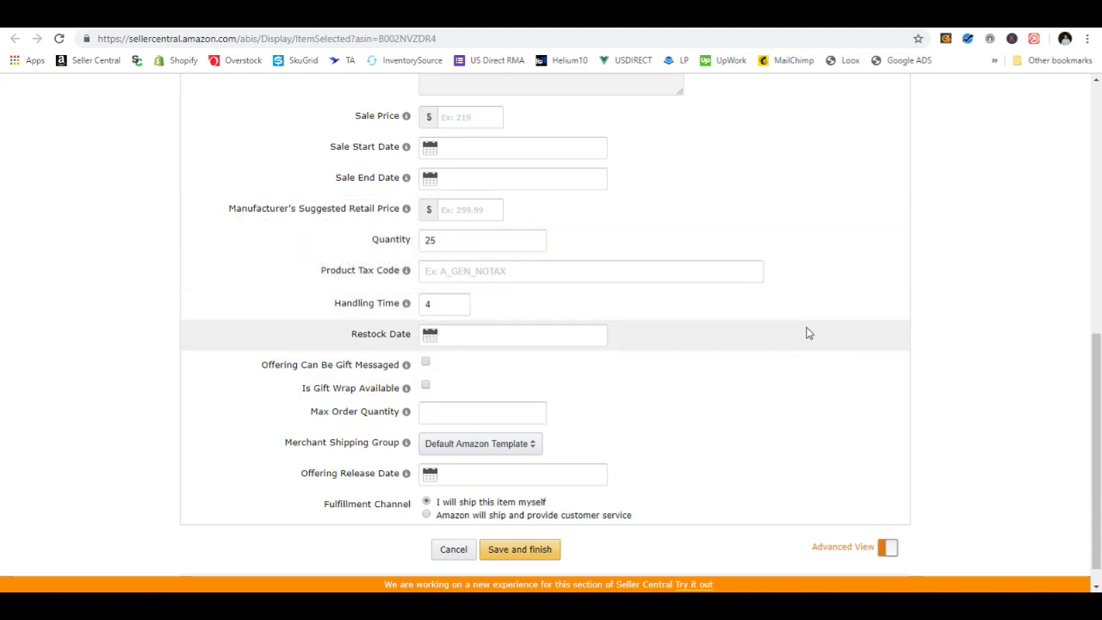
click(519, 452)
click(452, 444)
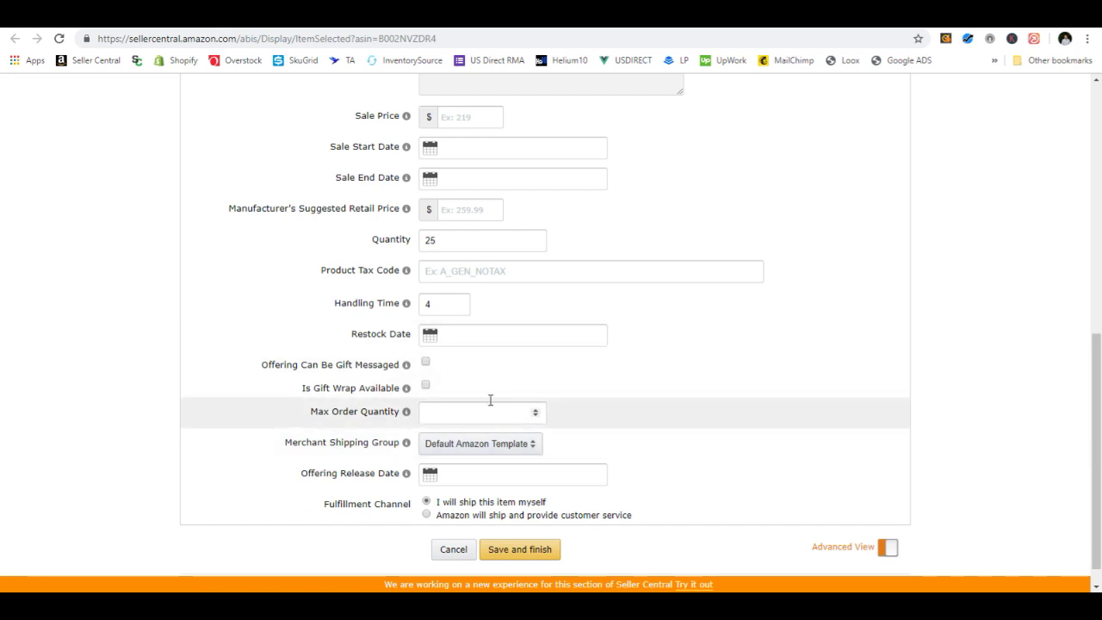
scroll(465, 276, up, 2)
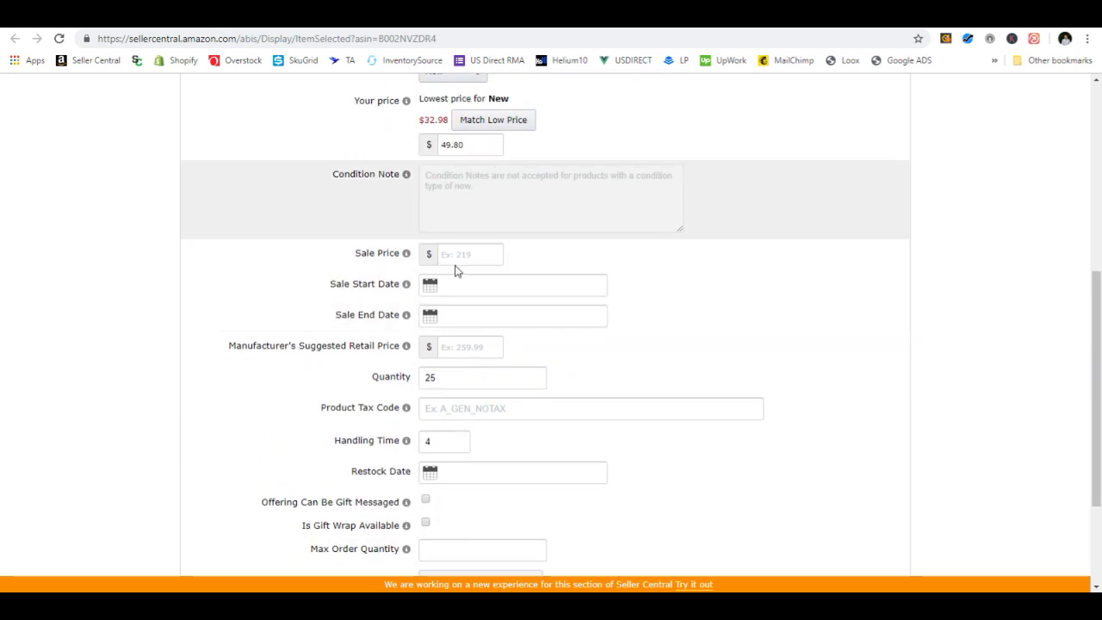
scroll(454, 234, down, 2)
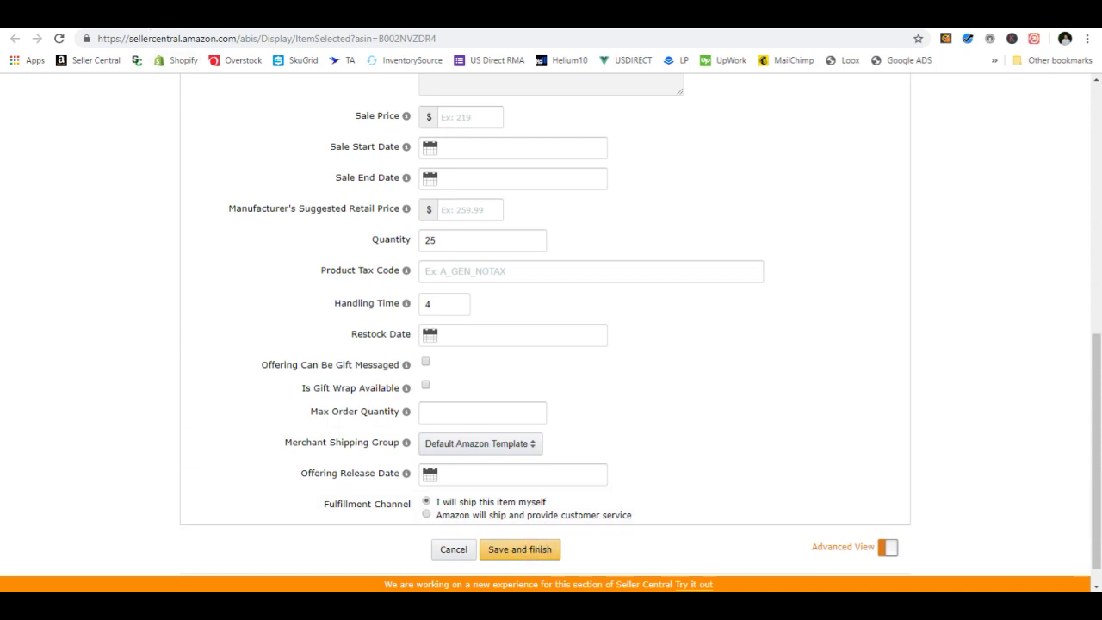
Step: Close the offer form without saving, along with the Seller Central and Amazon offer pages, to return to the Bangalla store
key(ctrl+w)
key(ctrl+w)
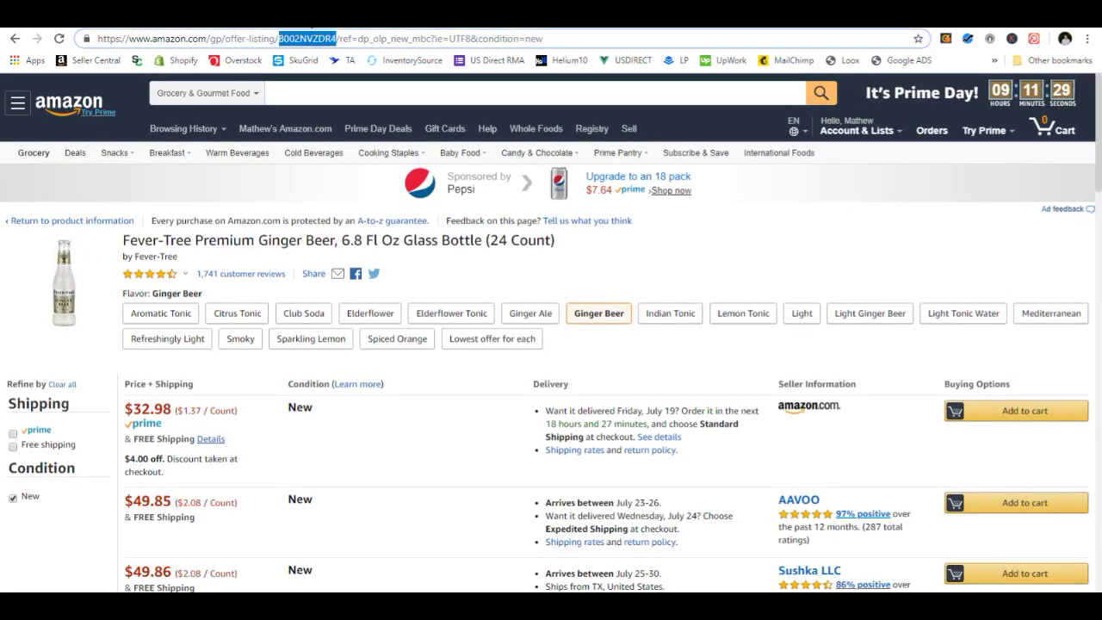
key(ctrl+w)
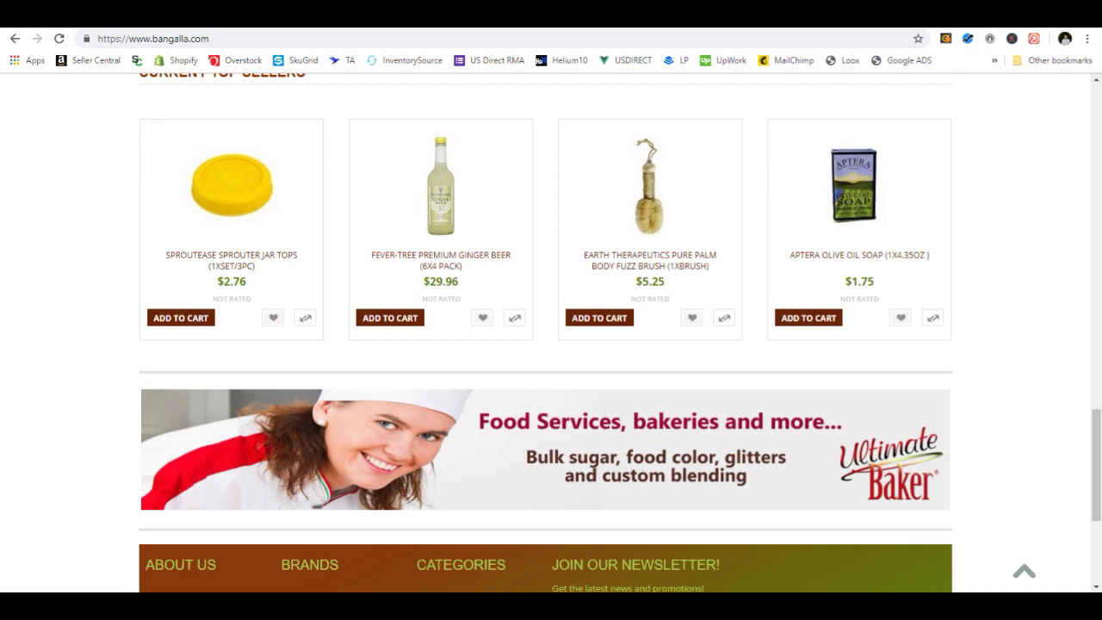
Step: Switch to the Sourced Universe store and review the SAVE5 discount note above the featured products
click(388, 26)
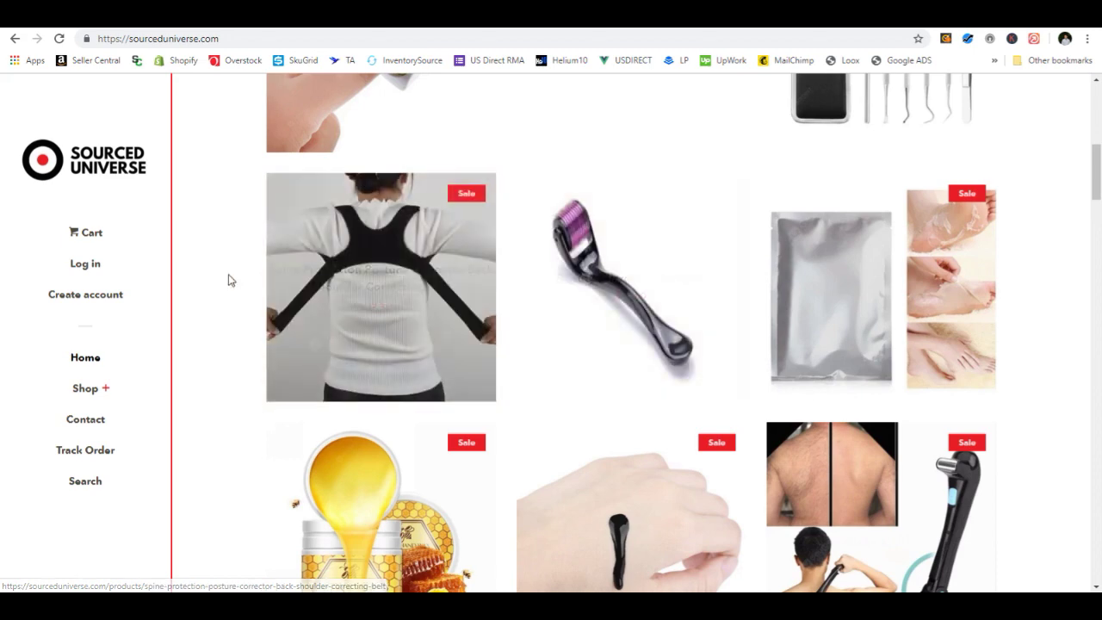
scroll(198, 225, up, 5)
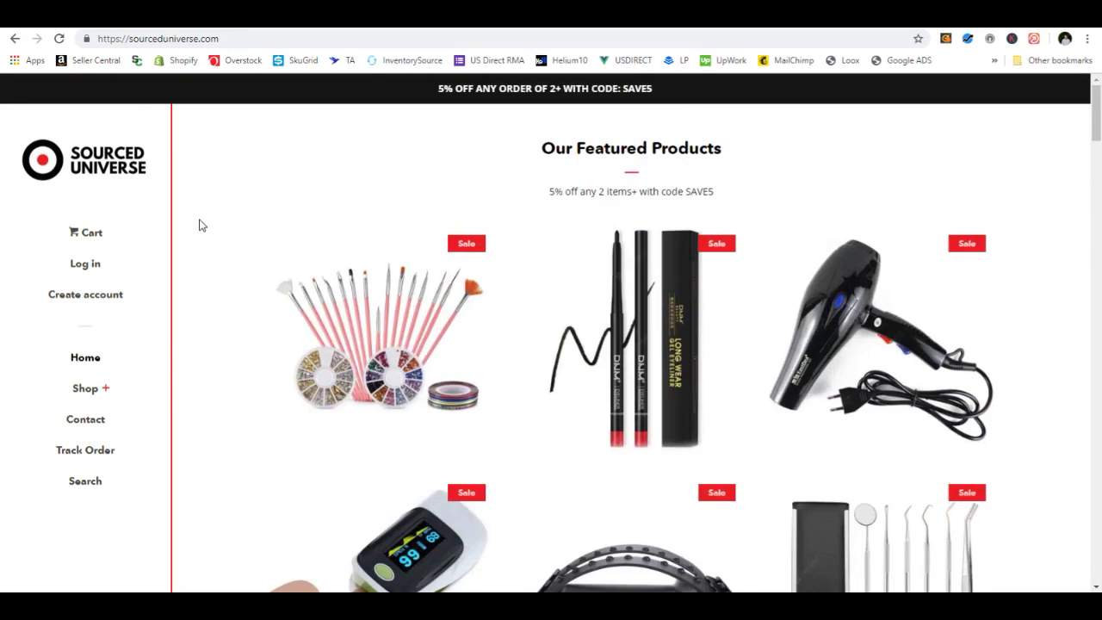
drag(559, 191, 715, 193)
click(731, 195)
Step: Open the reseller sign-up page from the end of the Sourced Universe home page
scroll(517, 258, down, 5)
scroll(405, 165, down, 15)
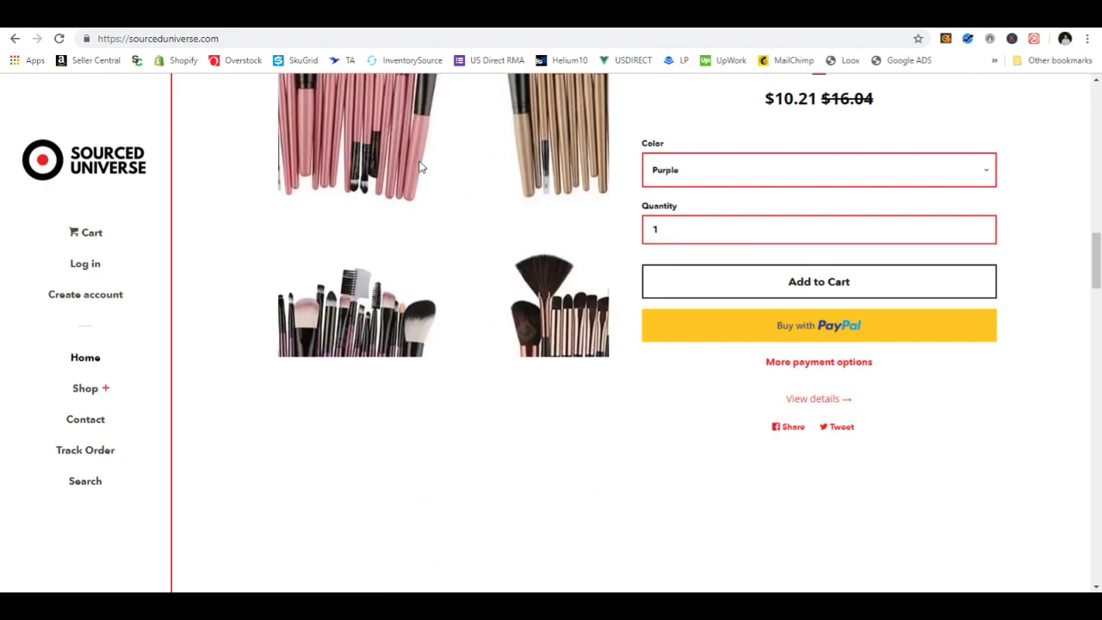
scroll(422, 162, down, 15)
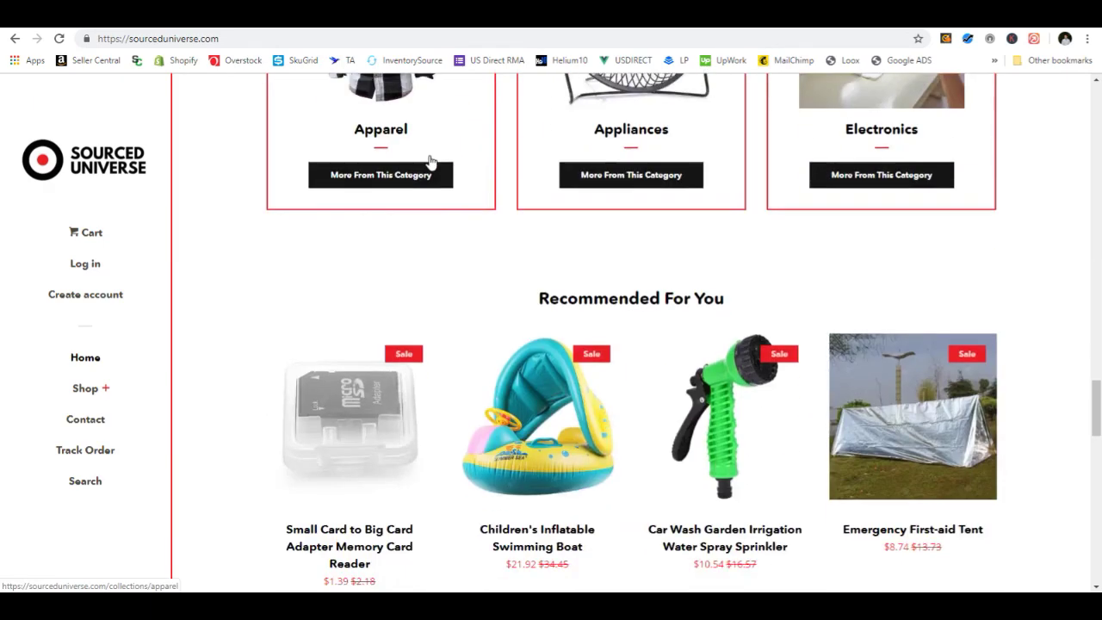
scroll(462, 169, down, 4)
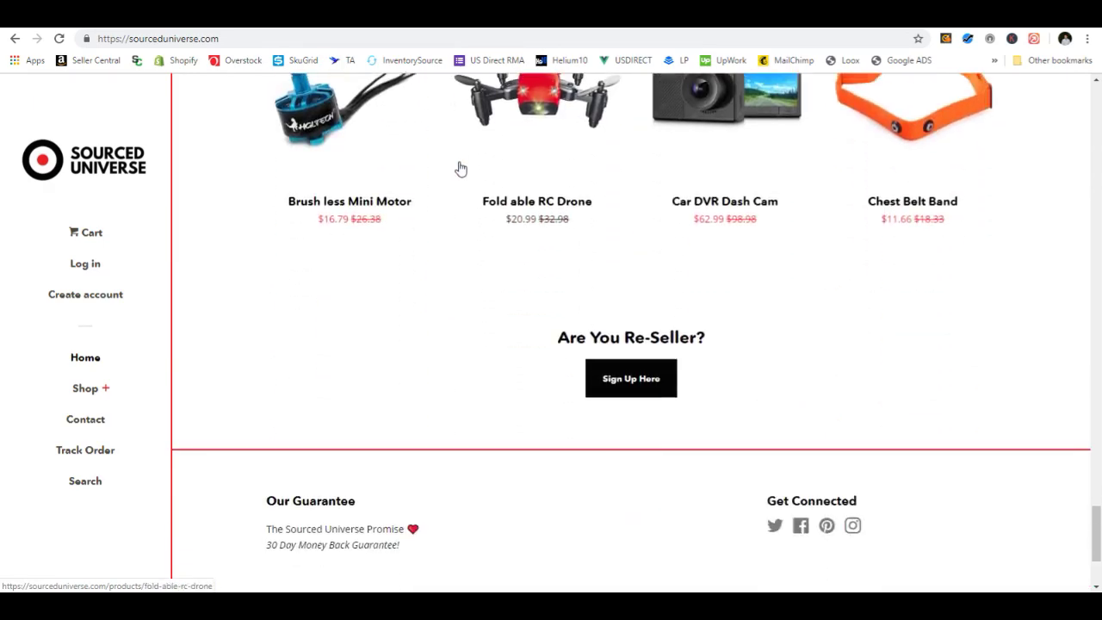
scroll(559, 286, down, 1)
click(626, 309)
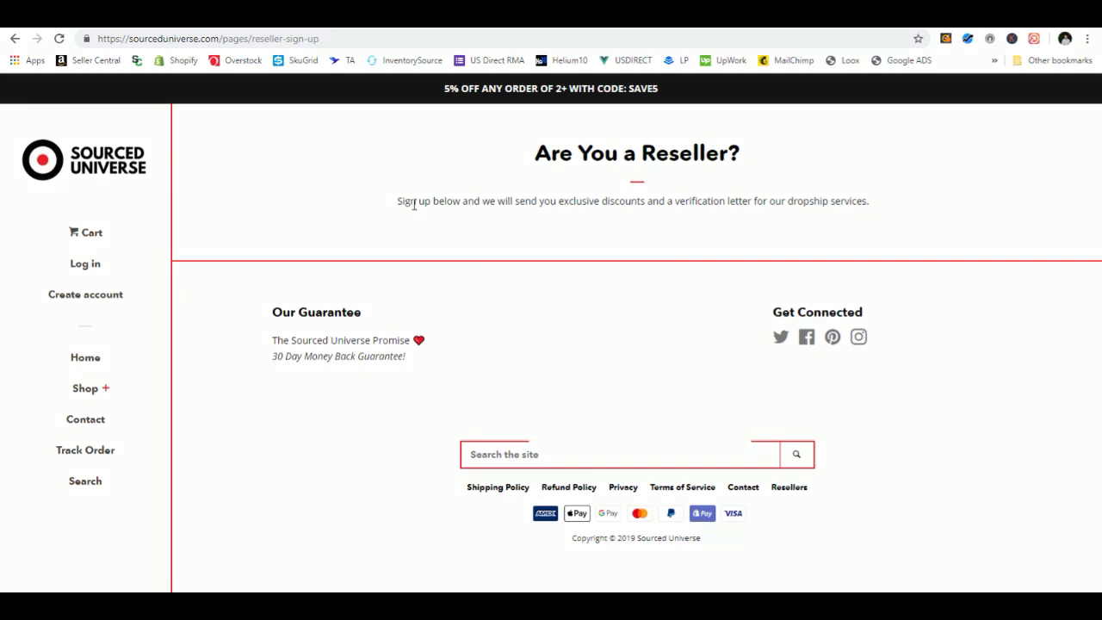
Step: Examine the reseller sign-up form's email field and the choices for where the reseller sells, leaving the form blank
click(598, 192)
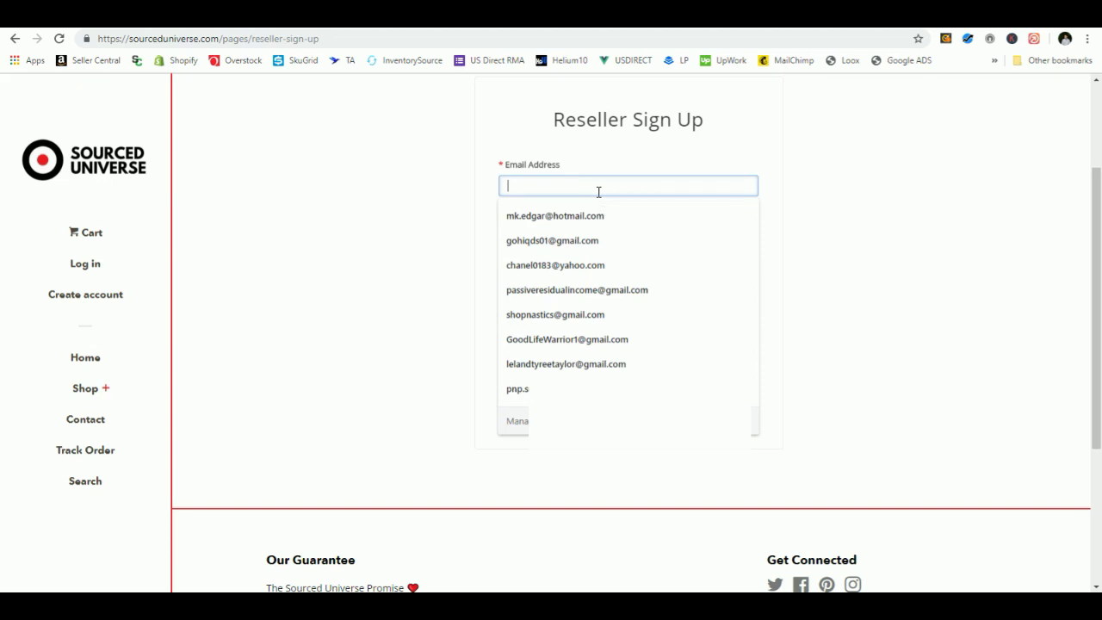
click(832, 215)
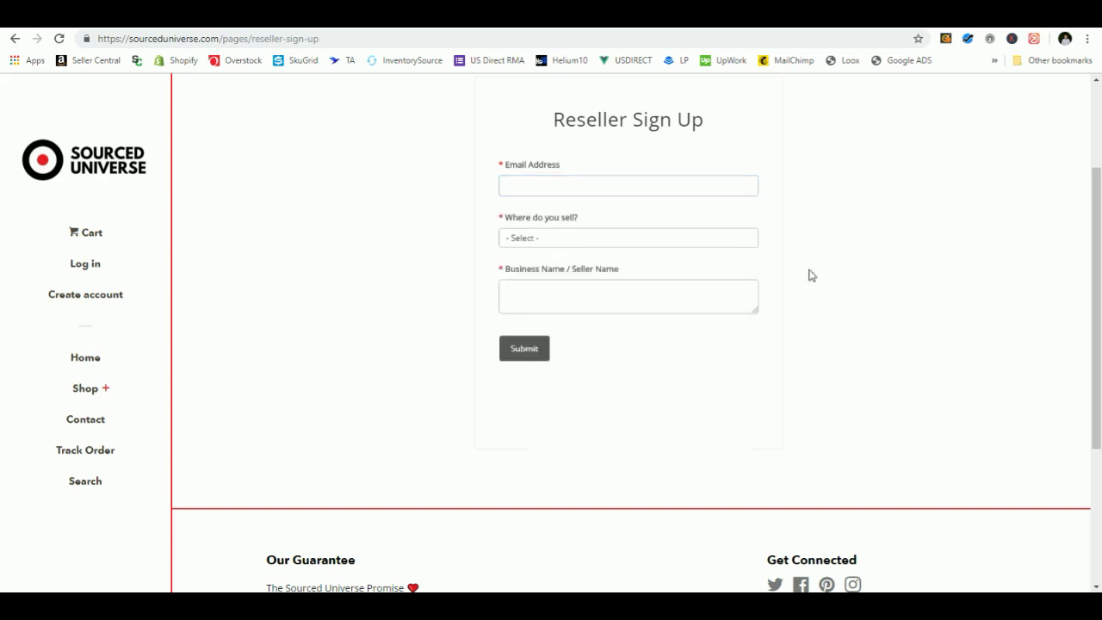
click(711, 242)
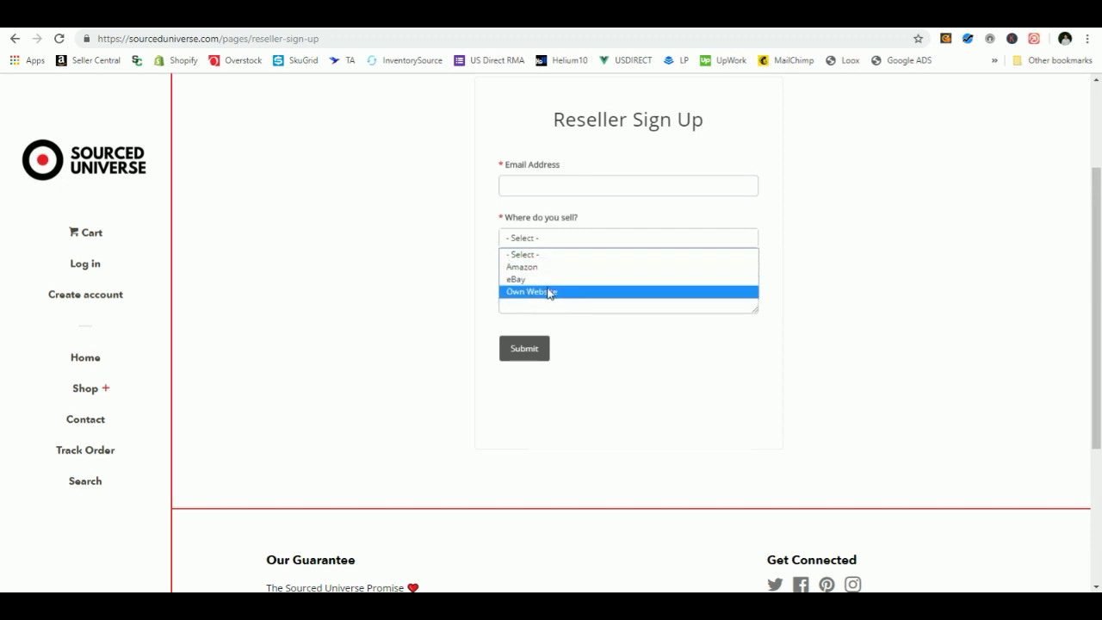
click(848, 284)
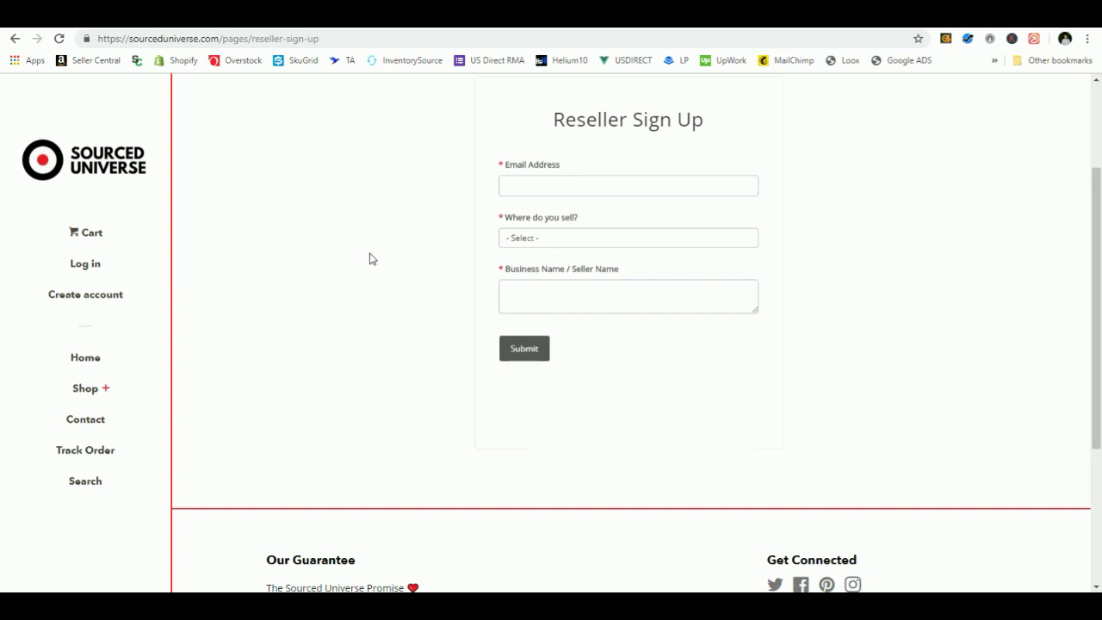
Step: Return to the Sourced Universe home page and browse the featured products for an item to resell
click(49, 159)
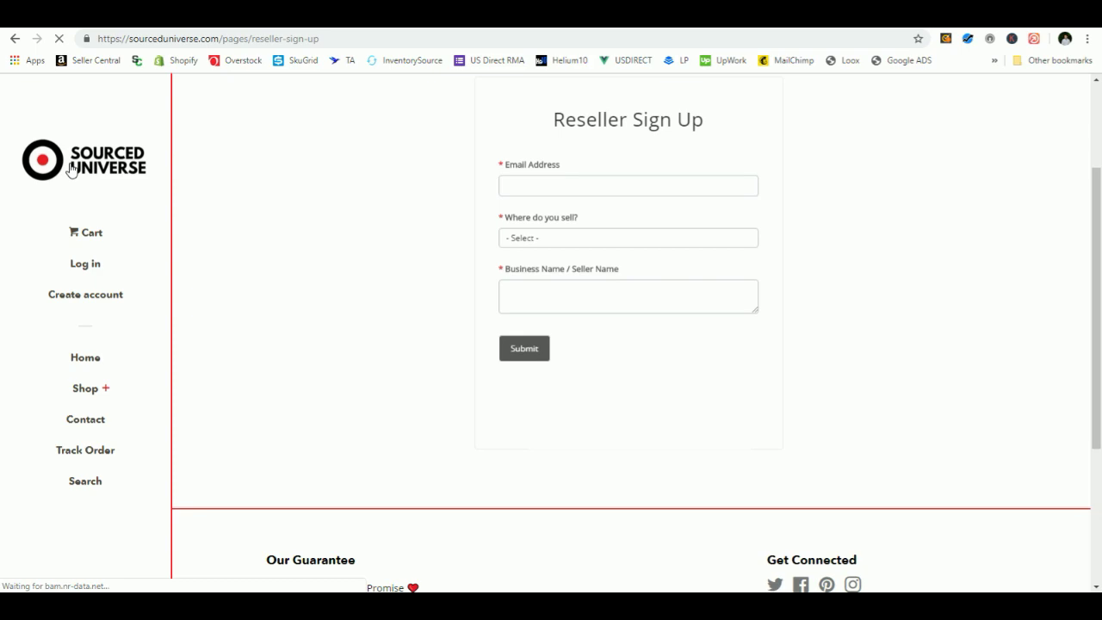
scroll(364, 227, down, 8)
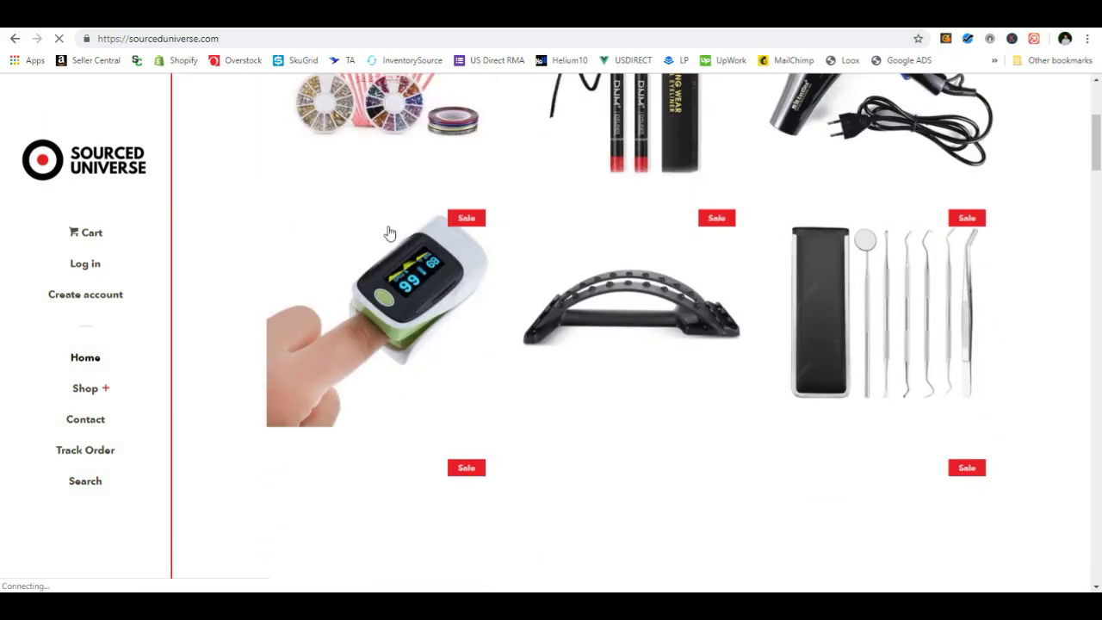
scroll(490, 241, down, 2)
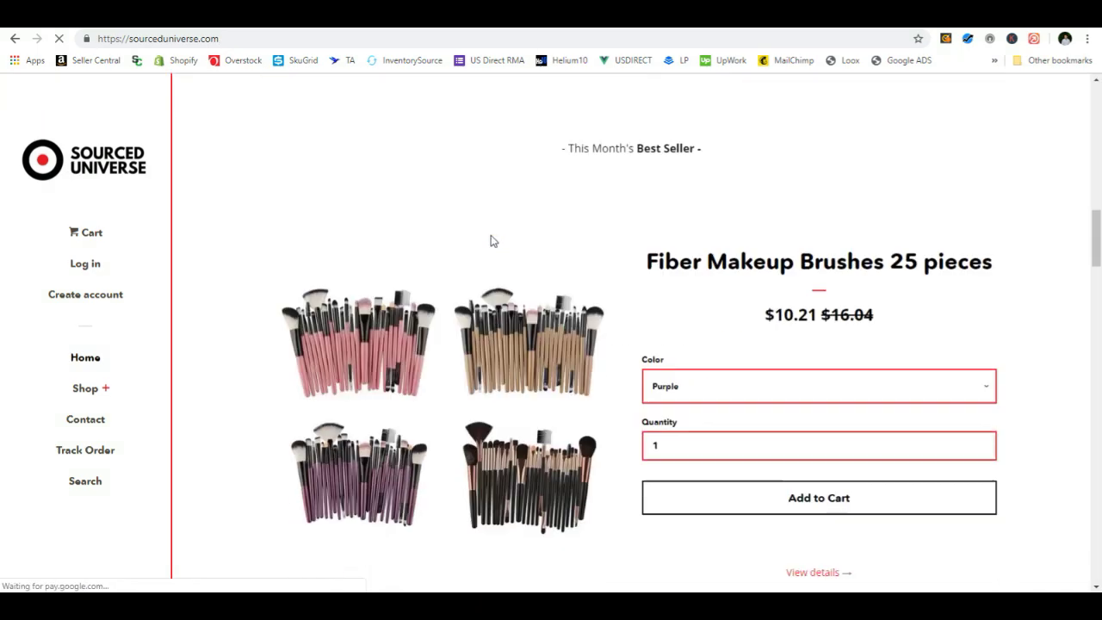
scroll(495, 244, up, 6)
scroll(500, 247, up, 6)
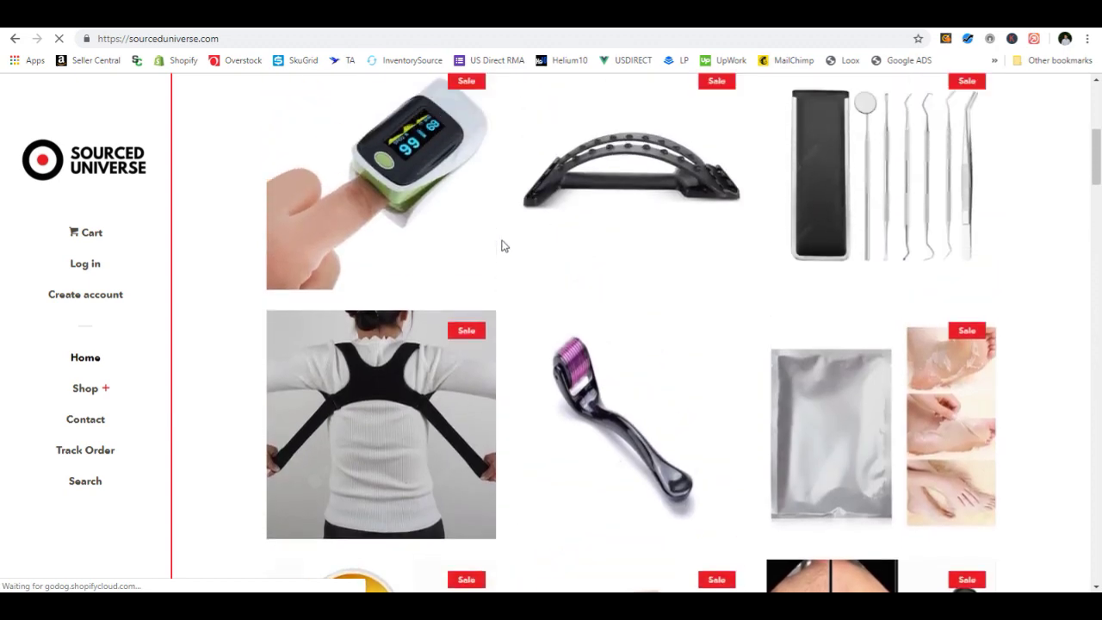
scroll(506, 250, down, 1)
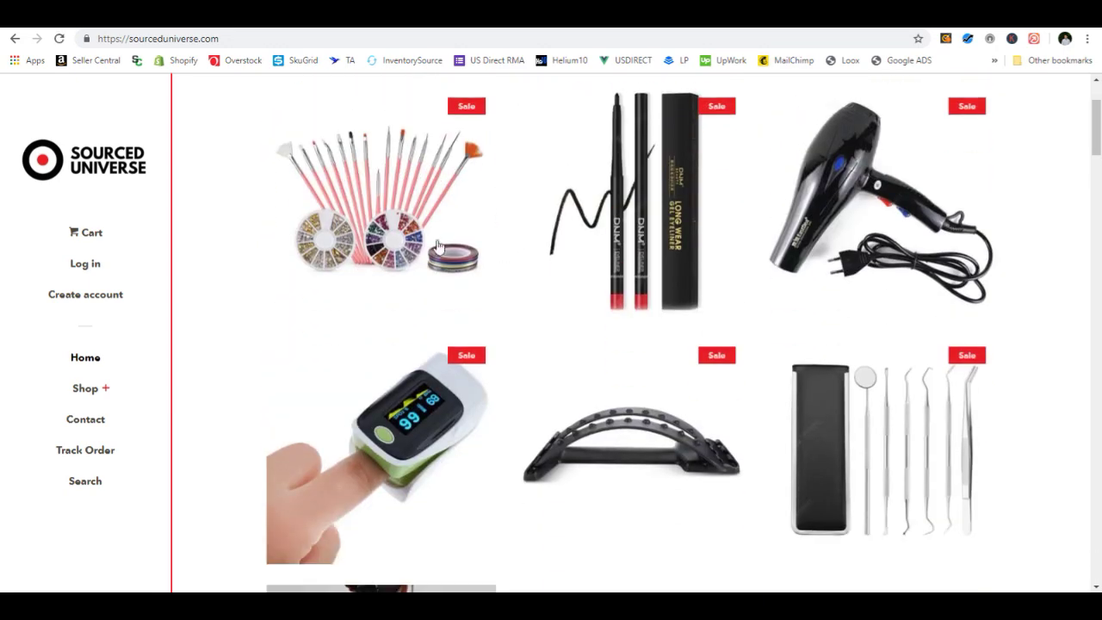
scroll(560, 327, down, 2)
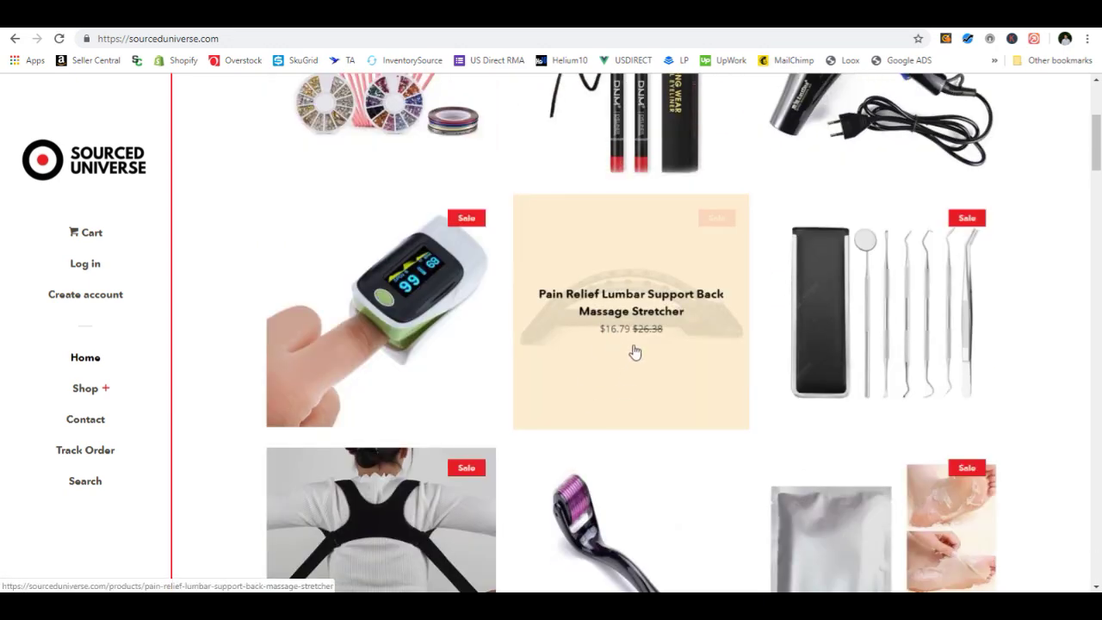
scroll(642, 313, down, 1)
scroll(642, 313, down, 3)
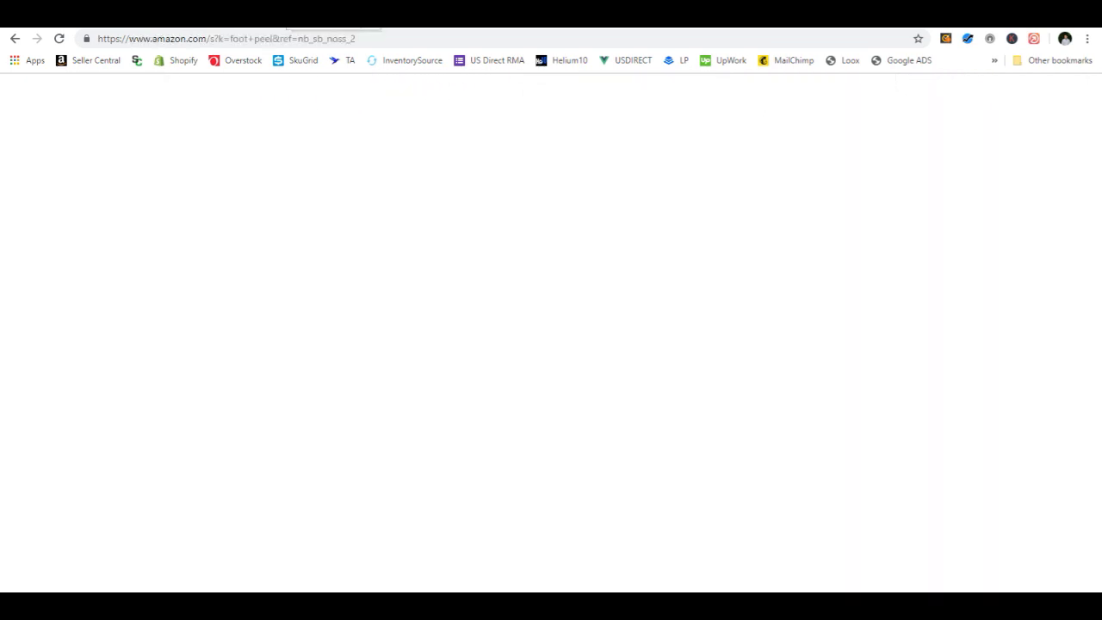
Step: Search Amazon for "foot peel" and look through the competing products
scroll(654, 360, down, 2)
scroll(551, 298, up, 2)
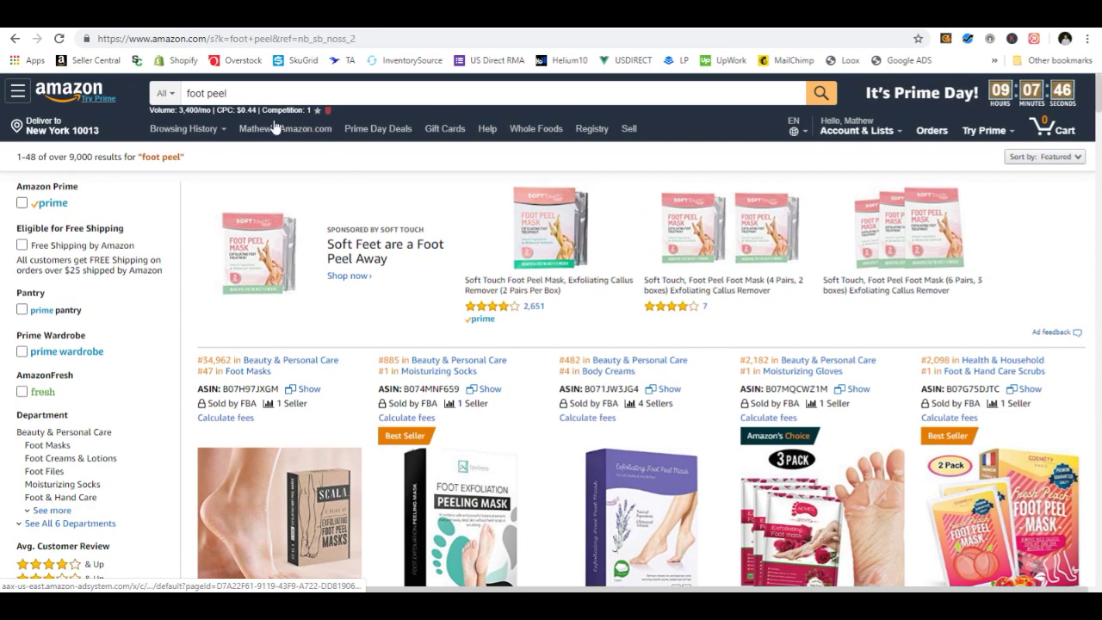
scroll(450, 250, down, 1)
scroll(453, 255, down, 3)
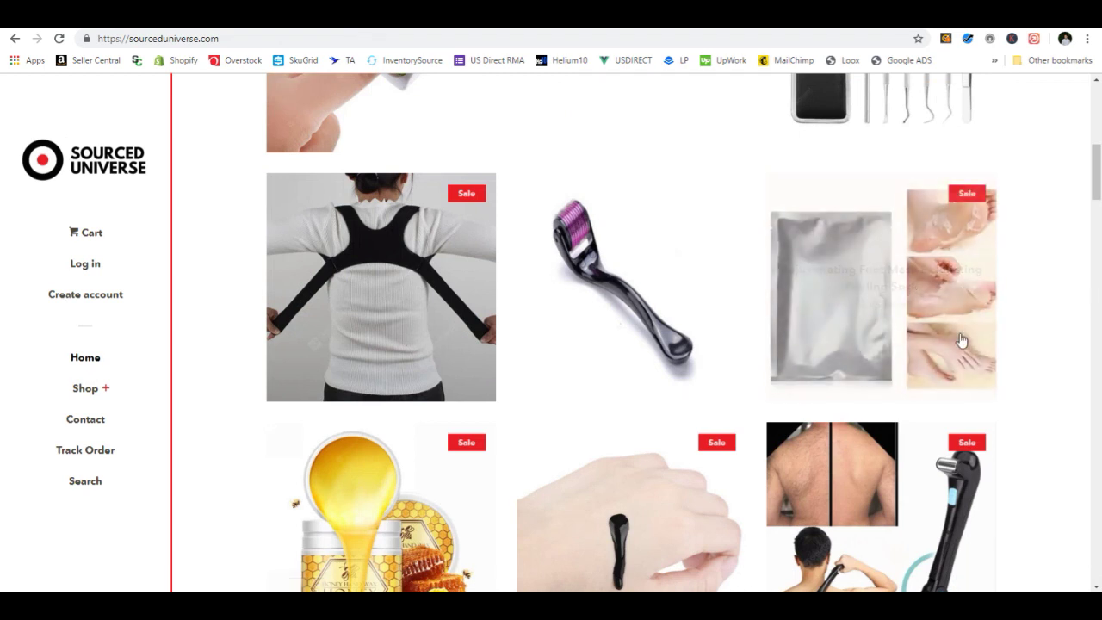
Step: Open the Rejuvenating Foot Mask Exfoliating Peeling Sock product on Sourced Universe and examine its features and images
click(898, 342)
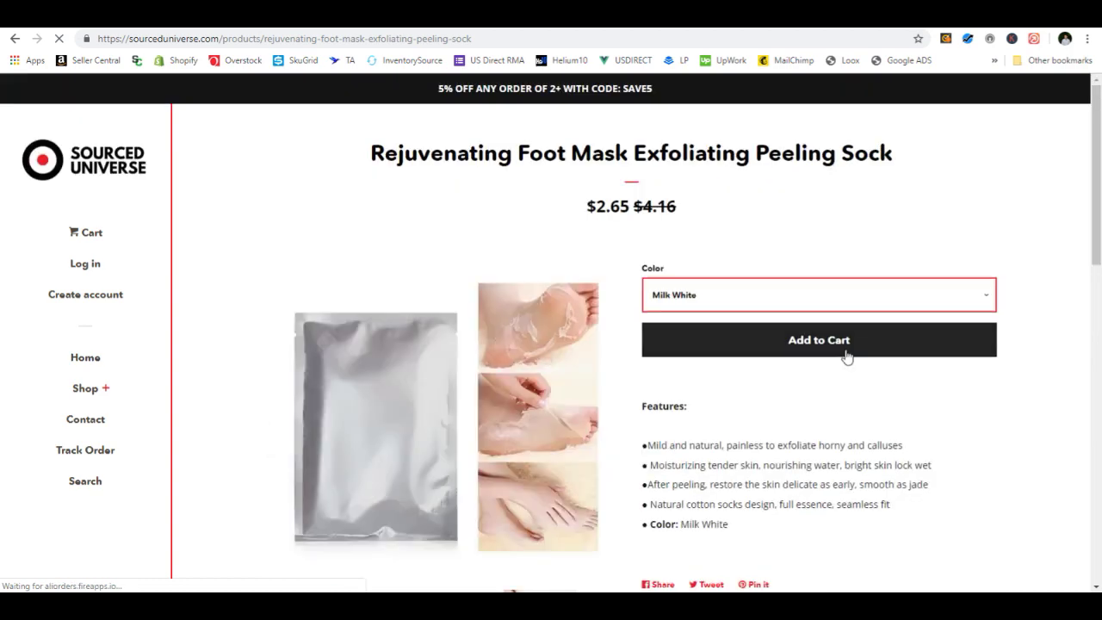
scroll(845, 349, down, 1)
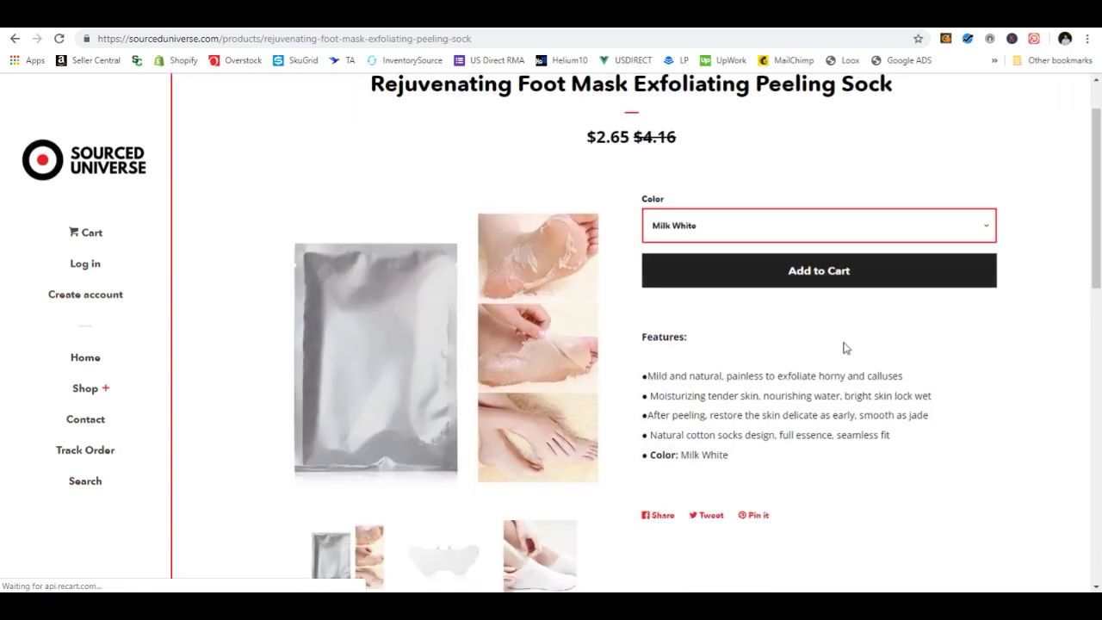
scroll(843, 346, down, 1)
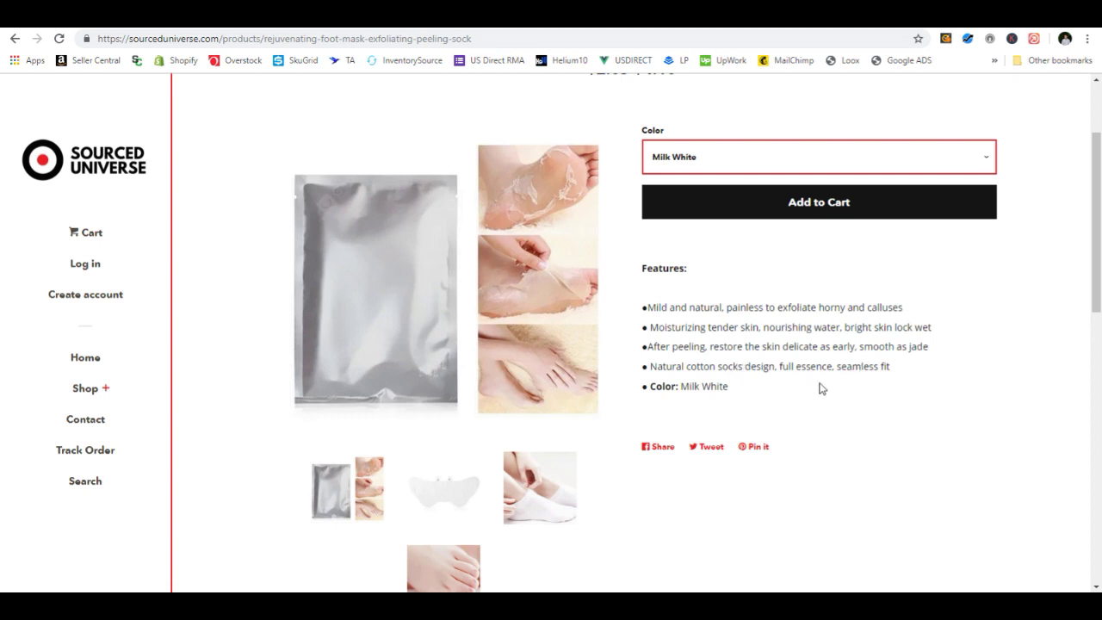
scroll(788, 361, down, 1)
scroll(788, 315, down, 1)
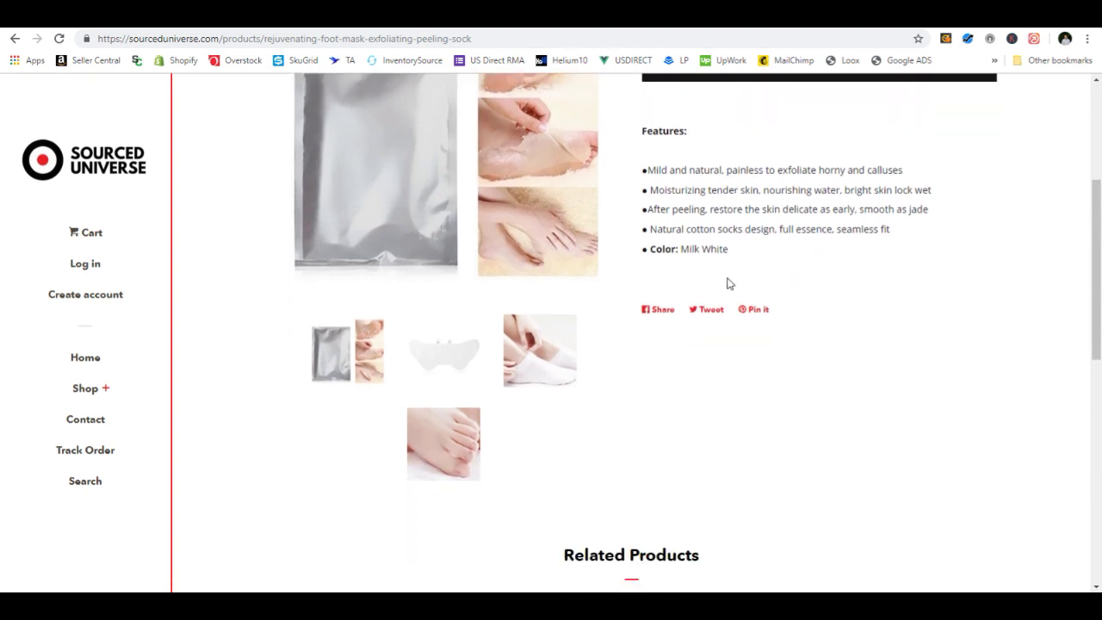
scroll(782, 261, down, 3)
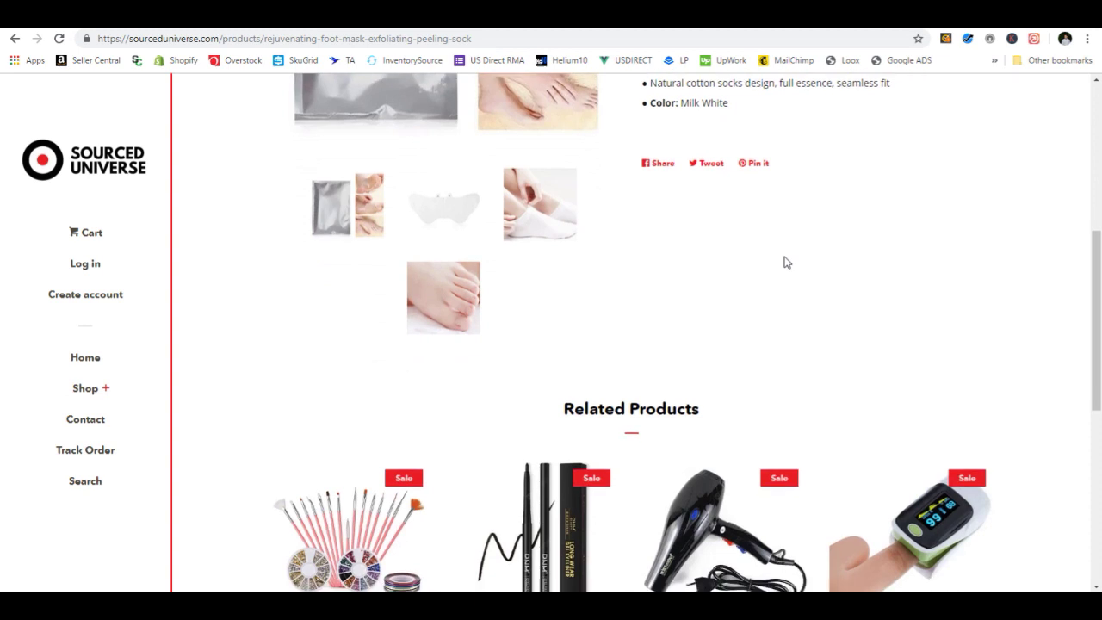
scroll(782, 264, up, 4)
scroll(785, 263, up, 1)
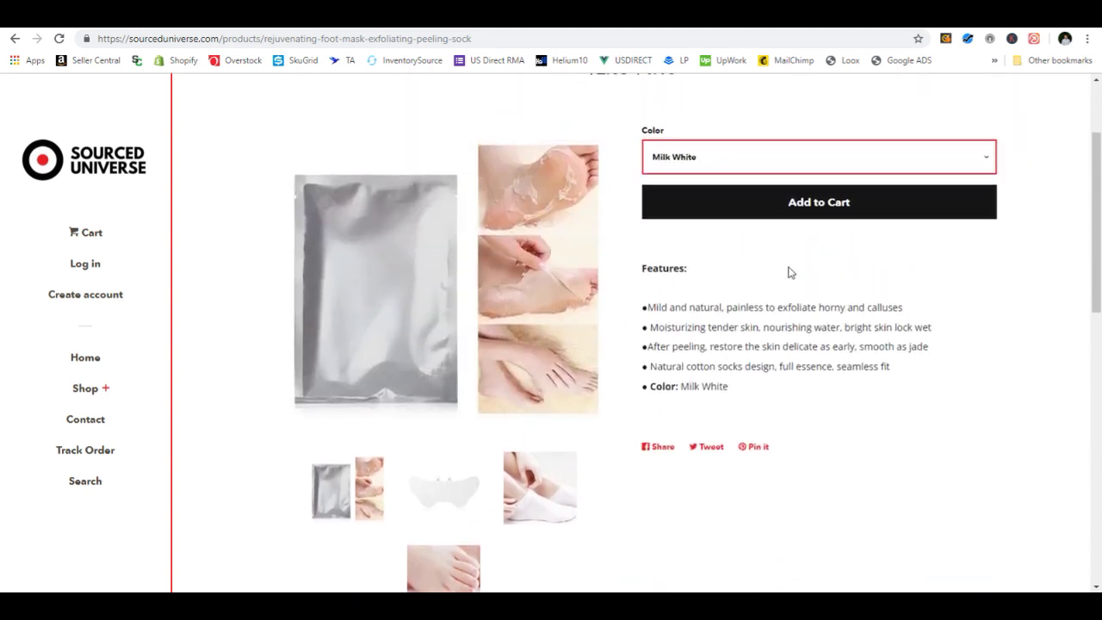
Step: Check the foot mask's available color options and its sale price
scroll(766, 224, up, 1)
click(755, 241)
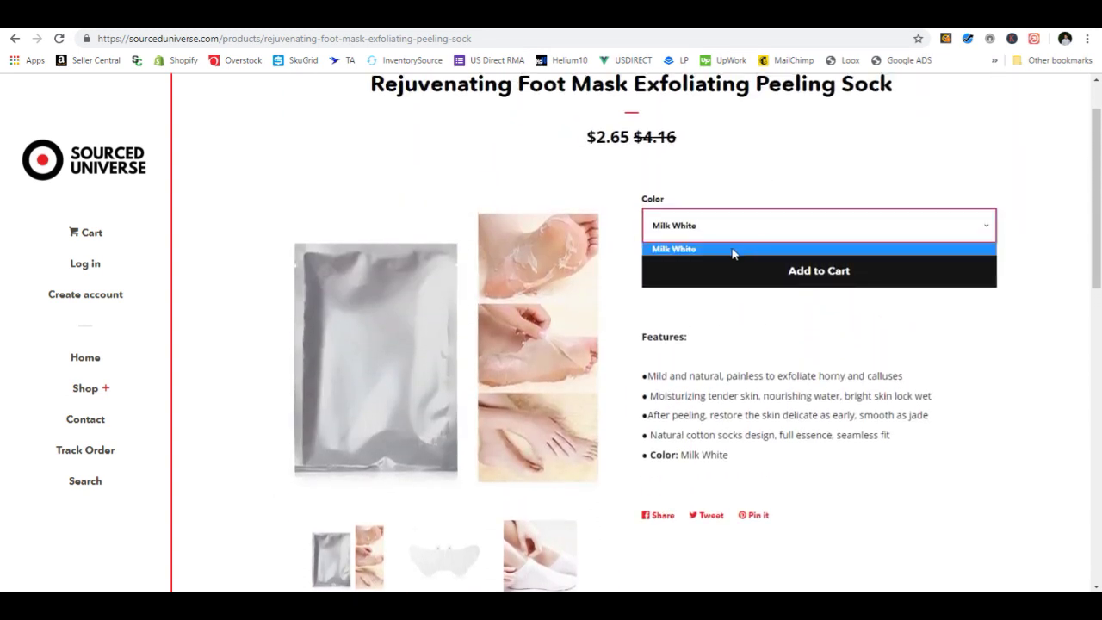
click(807, 186)
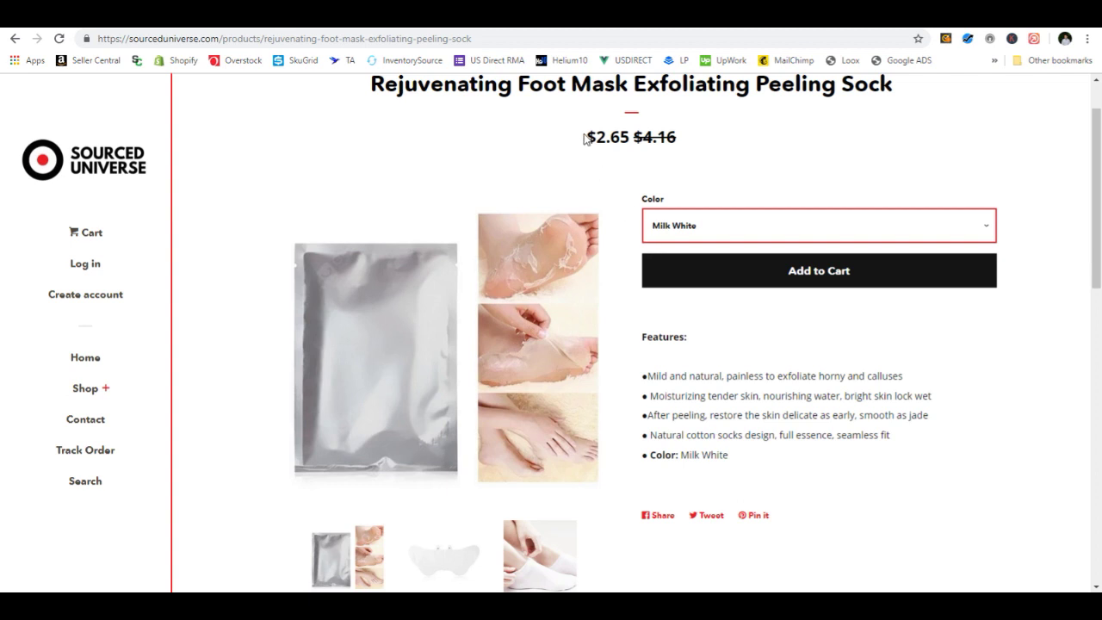
drag(585, 137, 631, 141)
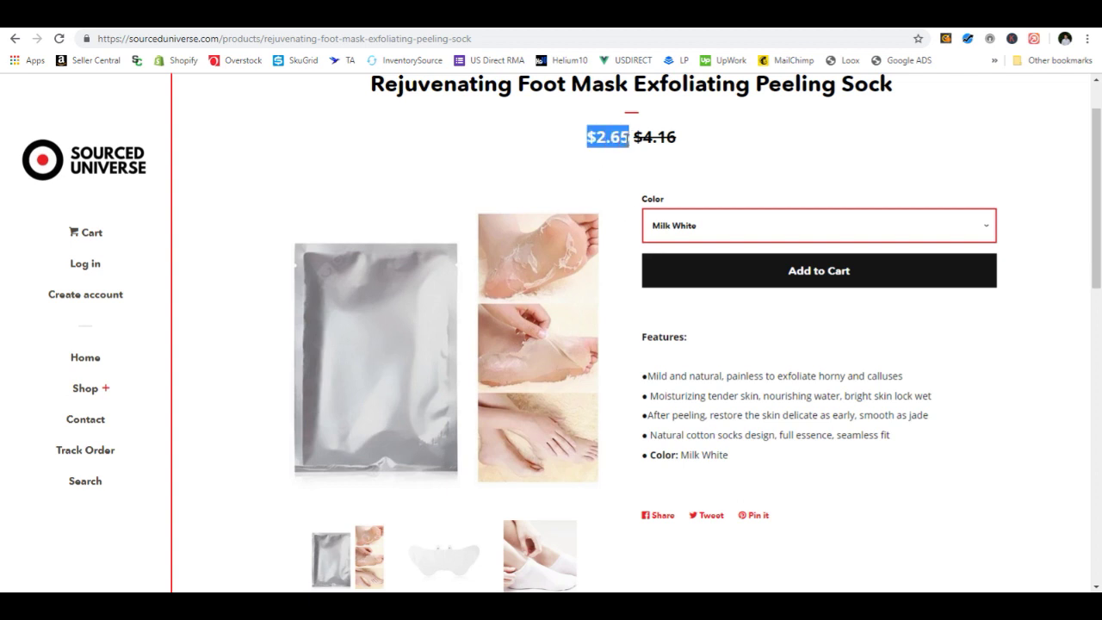
click(822, 154)
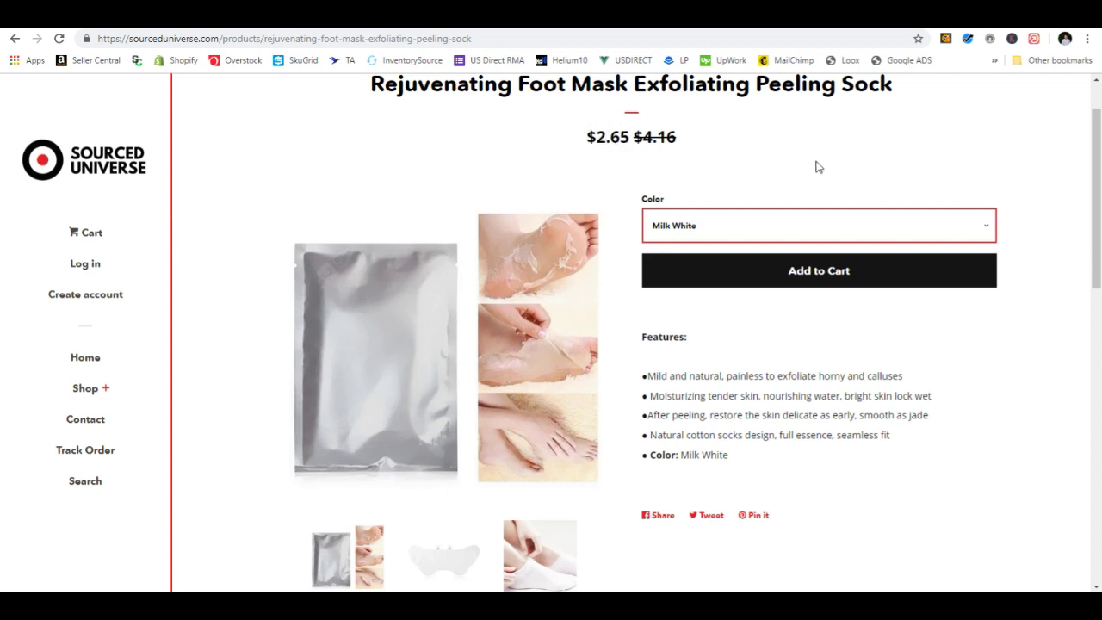